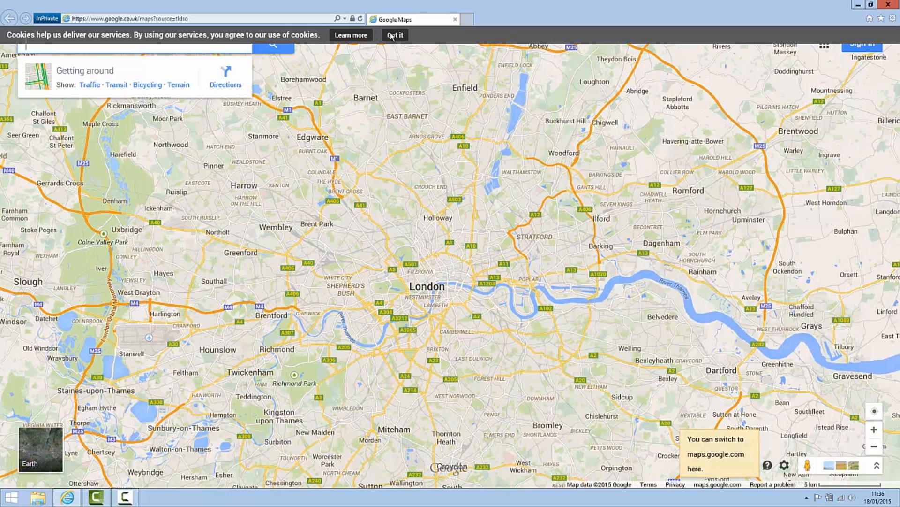
Accept the cookie notice and sign in to Google Maps with the Google account
click(390, 36)
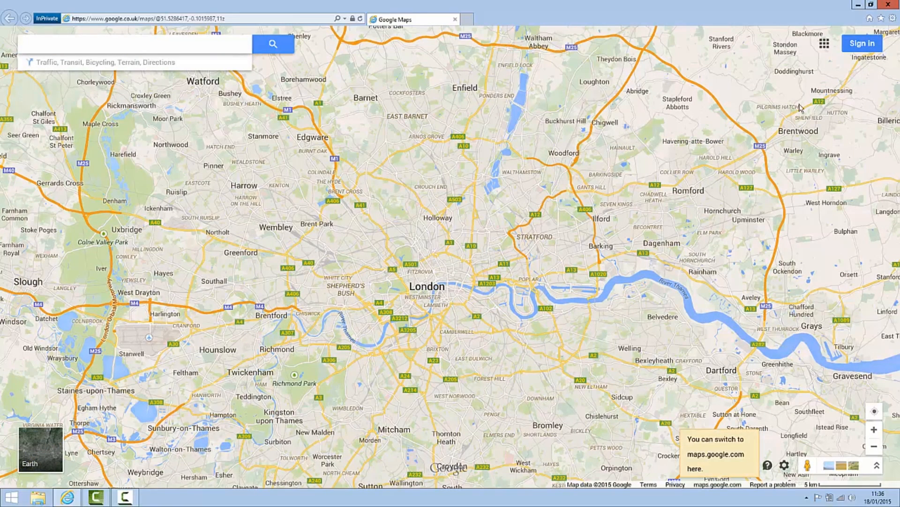
click(859, 49)
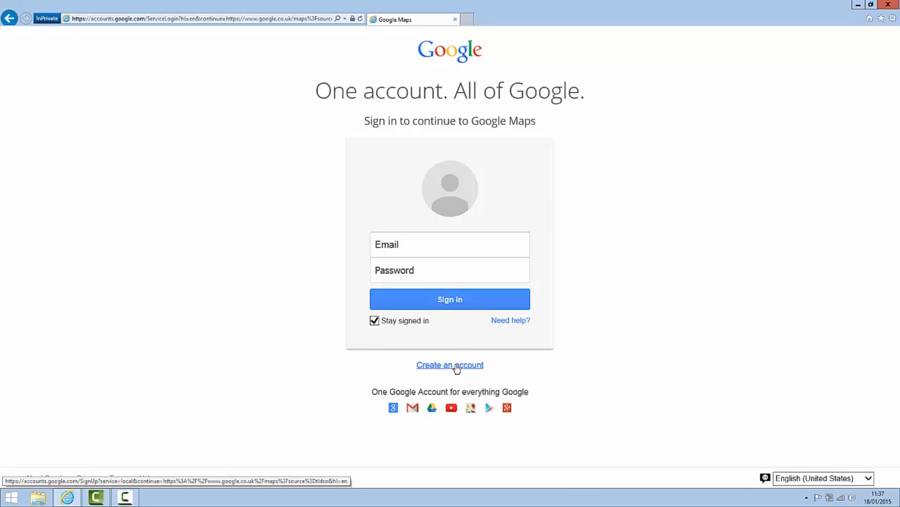
click(412, 246)
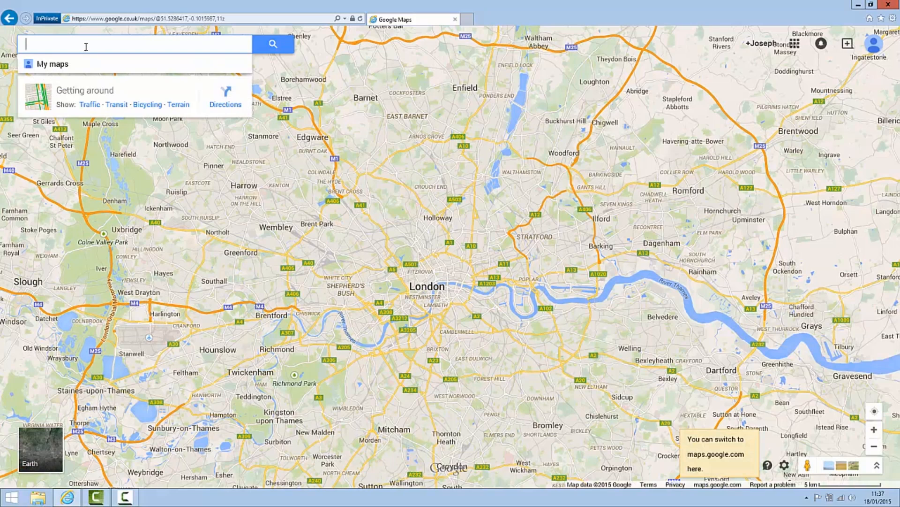
Create a new custom map among My maps and title it "Lap of Hyde Park for Garmin Demo"
click(53, 64)
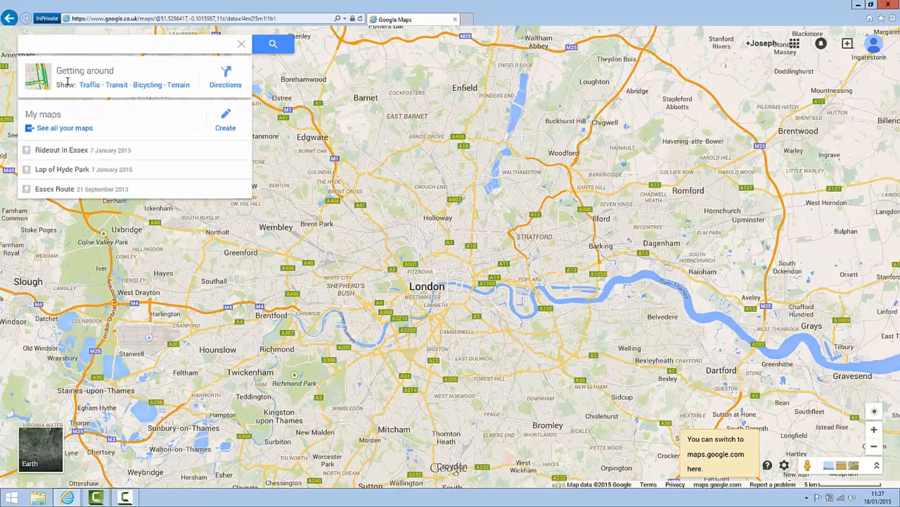
click(225, 122)
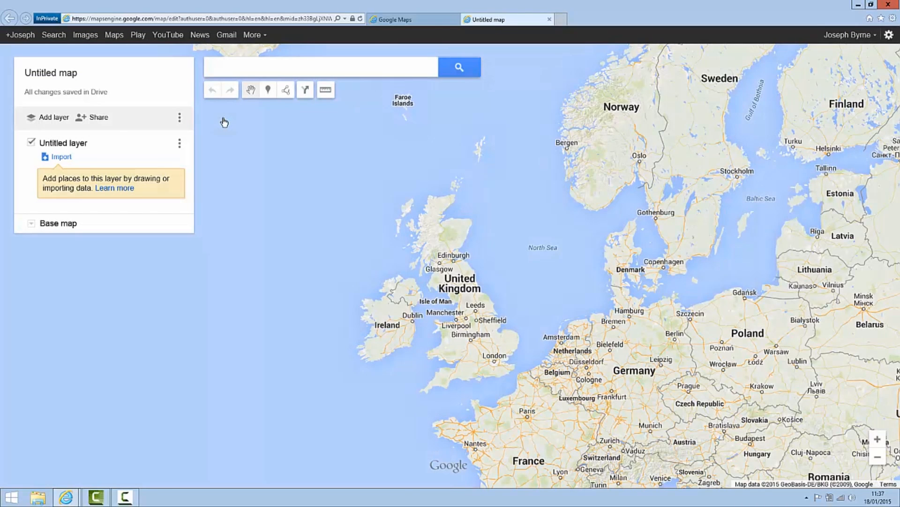
click(65, 76)
text(Lap of Hyde Park for Garmin Demo)
key(Tab)
Save the map description "This route is a short loop of Hyde Park in London to demonstrate how to navigate a Google maps route on a Garmin device."
text(This rou)
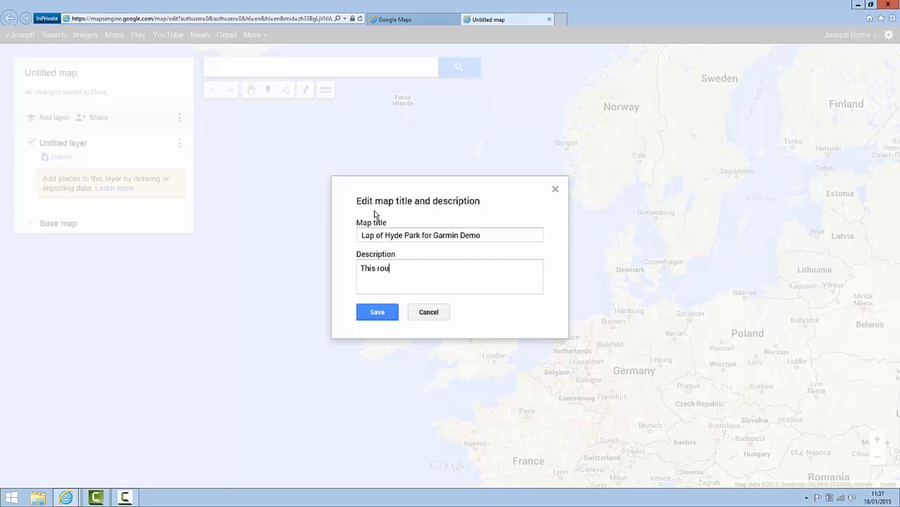
text(te is a short loop of Hyde Park in London to demonstrate how to navig)
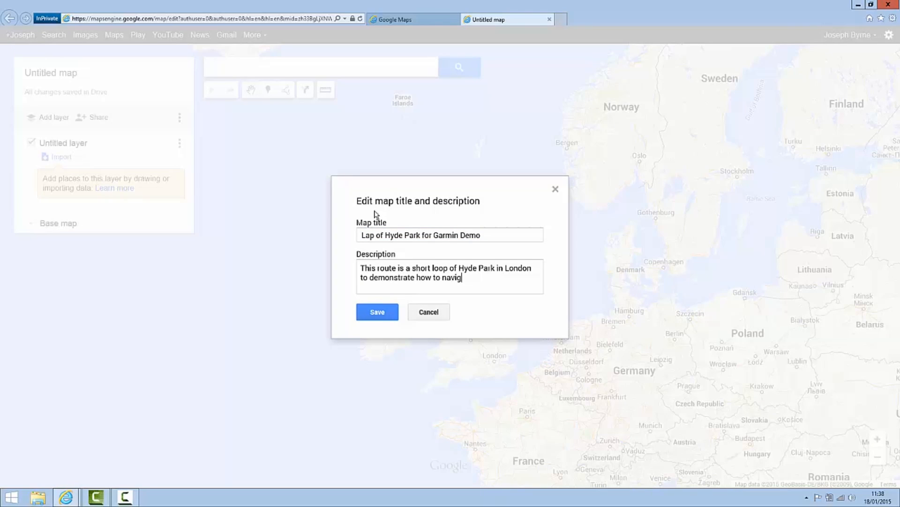
text(ate a Google maps route on a Garmin device.)
click(378, 312)
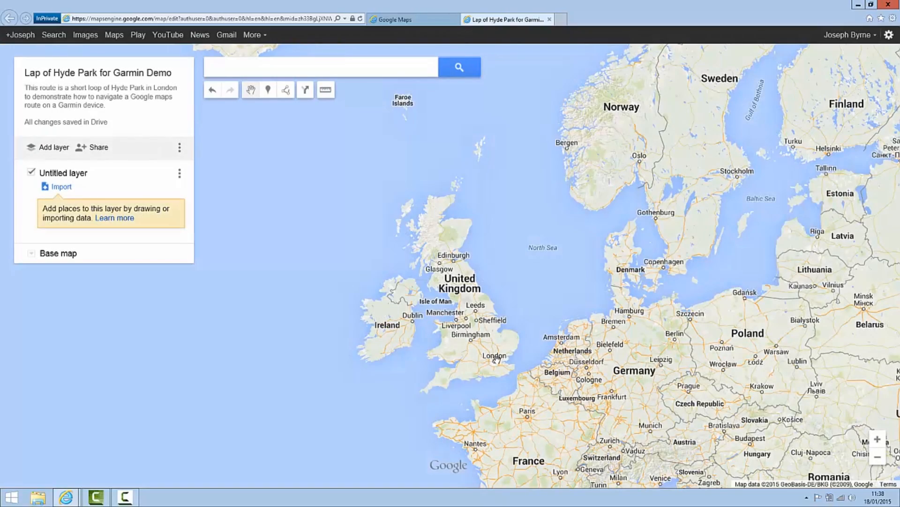
Start a driving route on Queen's Gate south of Hyde Park and trace it east along Kensington Rd and Knightsbridge, then up Park Ln near The Dorchester
scroll(496, 358, up, 4)
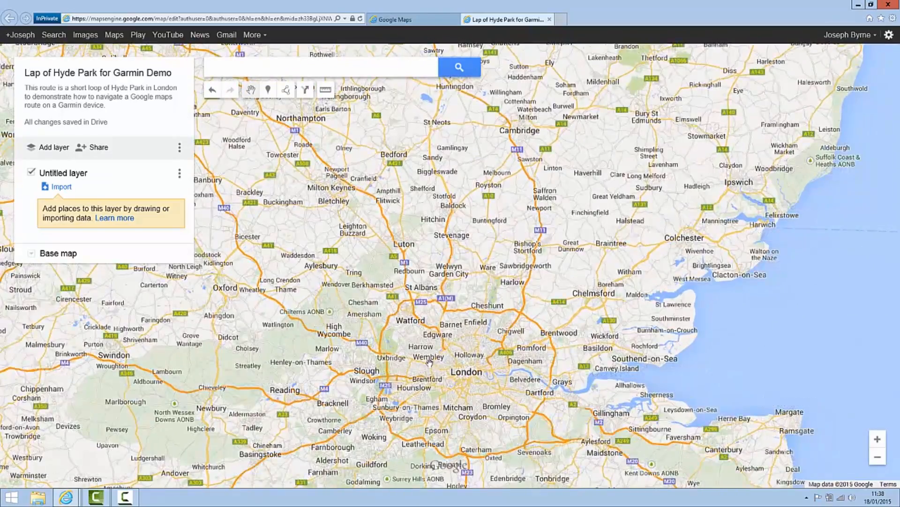
scroll(429, 361, up, 1)
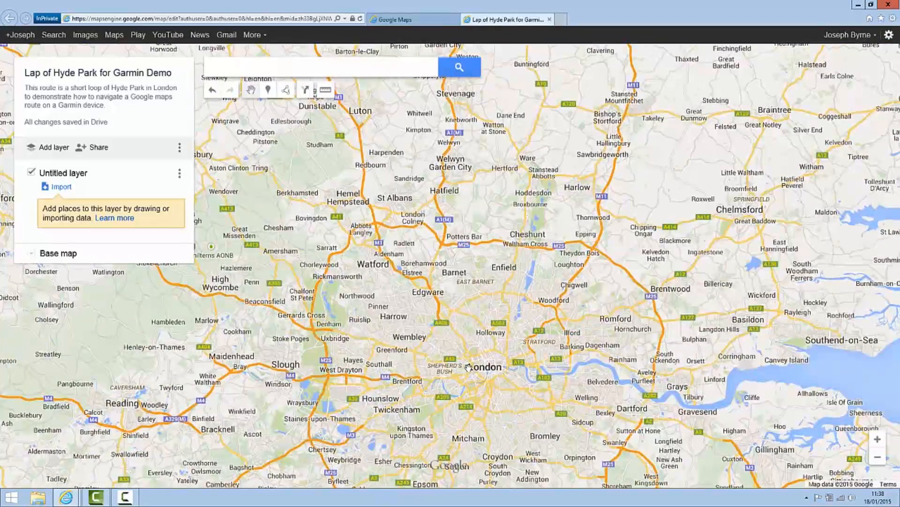
scroll(468, 366, up, 3)
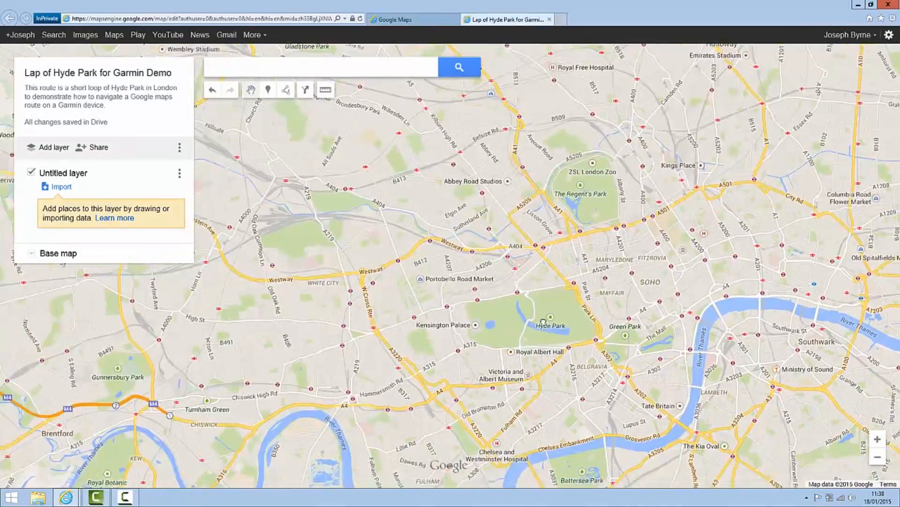
scroll(542, 323, up, 1)
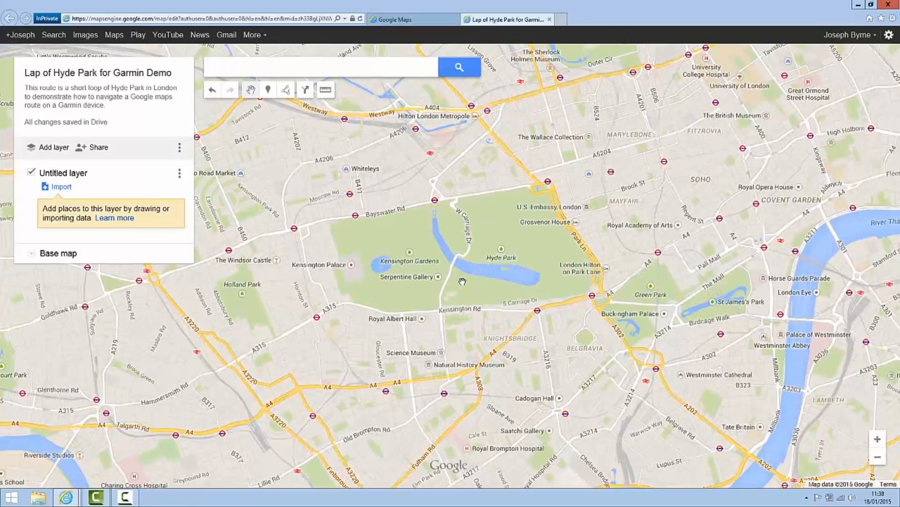
scroll(463, 281, up, 1)
scroll(462, 281, down, 1)
scroll(462, 281, up, 1)
drag(452, 223, 537, 247)
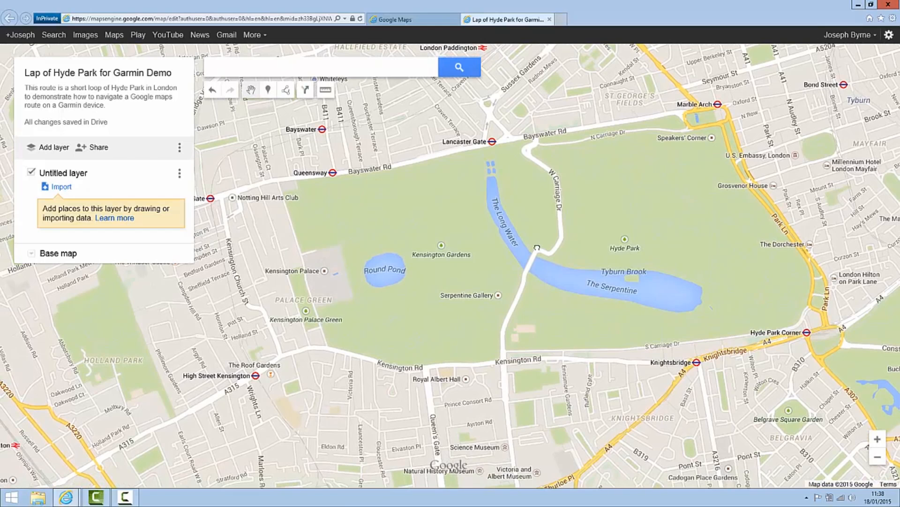
drag(542, 247, 547, 254)
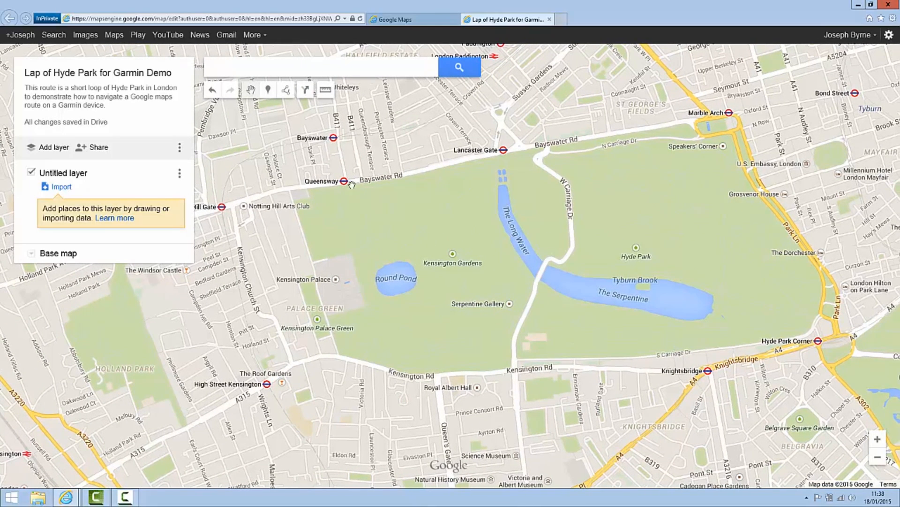
click(287, 93)
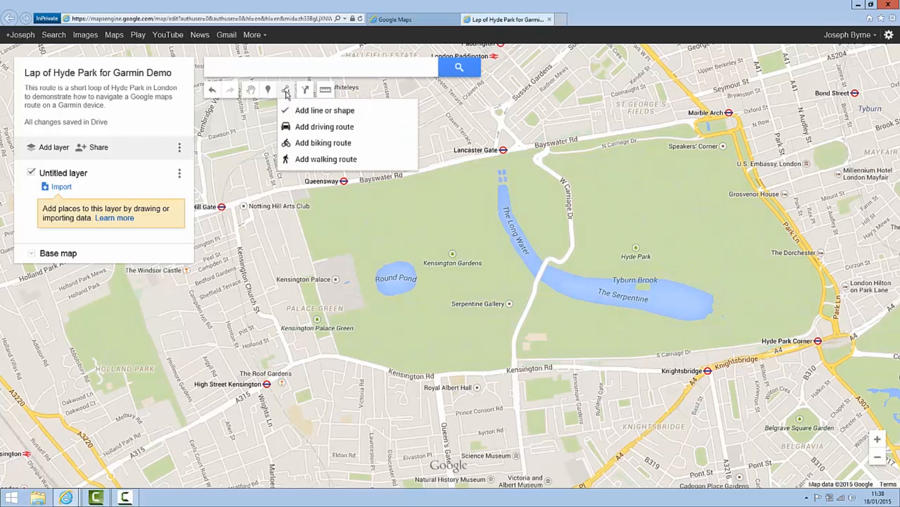
click(312, 127)
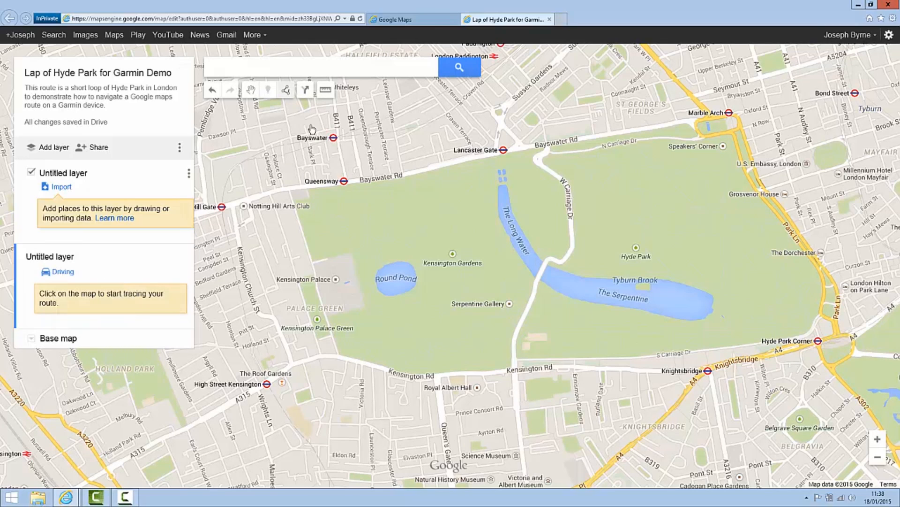
click(441, 418)
click(487, 373)
click(717, 364)
click(819, 271)
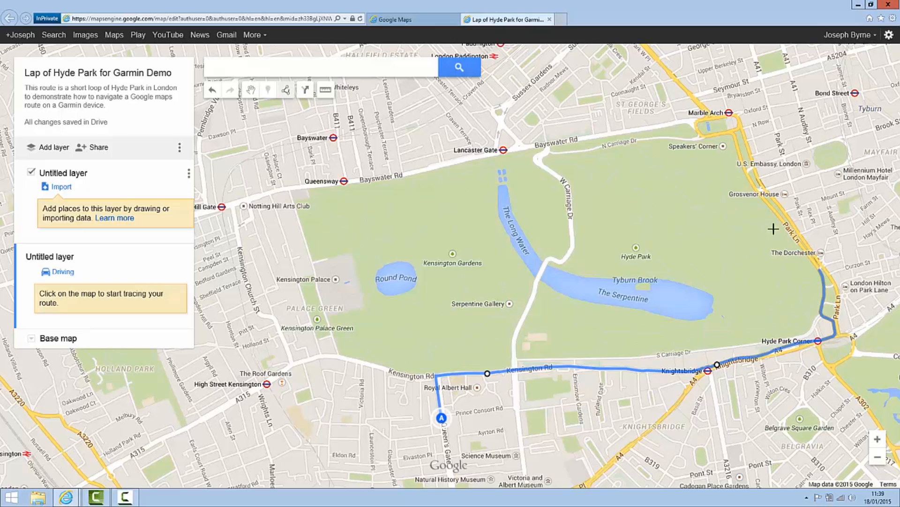
Continue the route past Marble Arch, west along Bayswater Rd and down Kensington Church St, finishing it on Gloucester Road
click(671, 124)
click(279, 191)
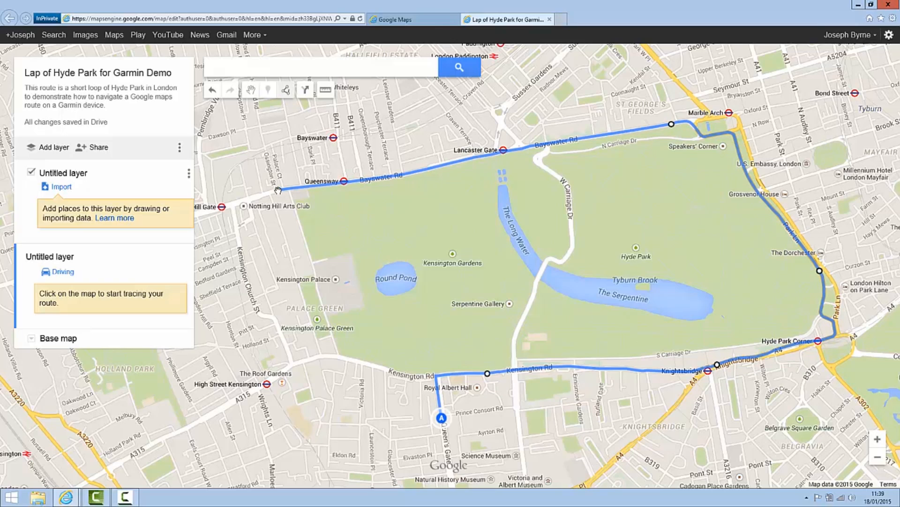
click(325, 355)
double_click(391, 418)
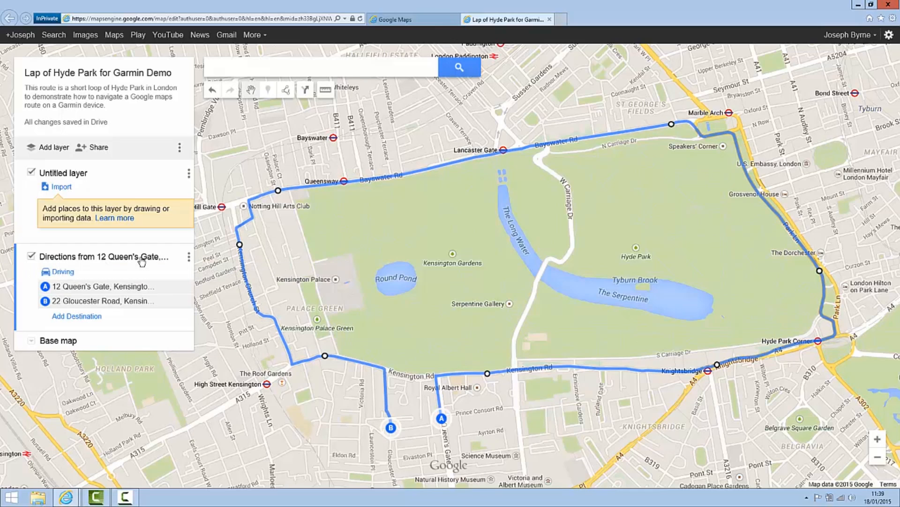
Rename the driving directions layer to "Lap of Hyde Park for Garmin Demo"
click(189, 257)
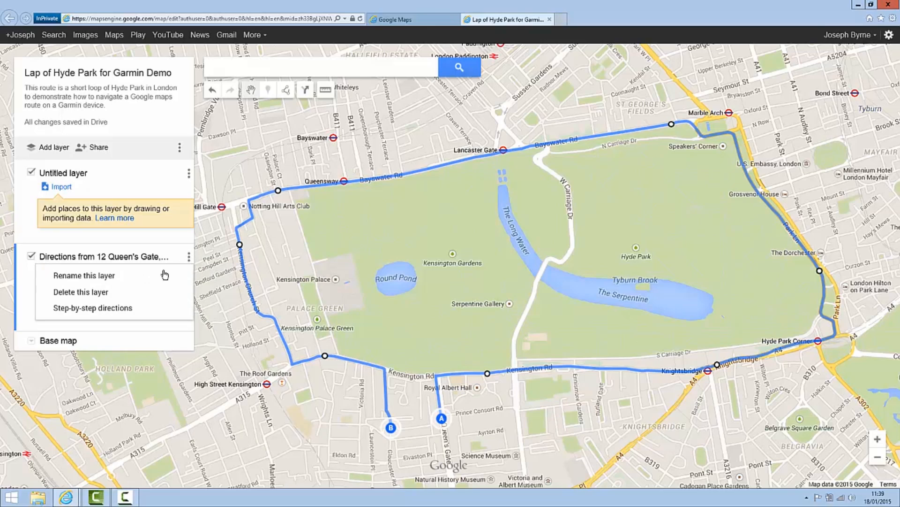
click(147, 277)
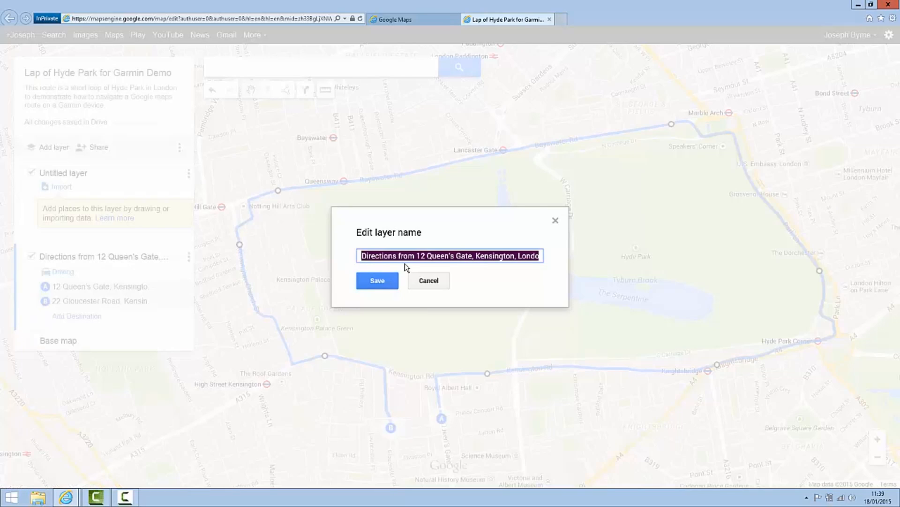
text(Lap of Hy)
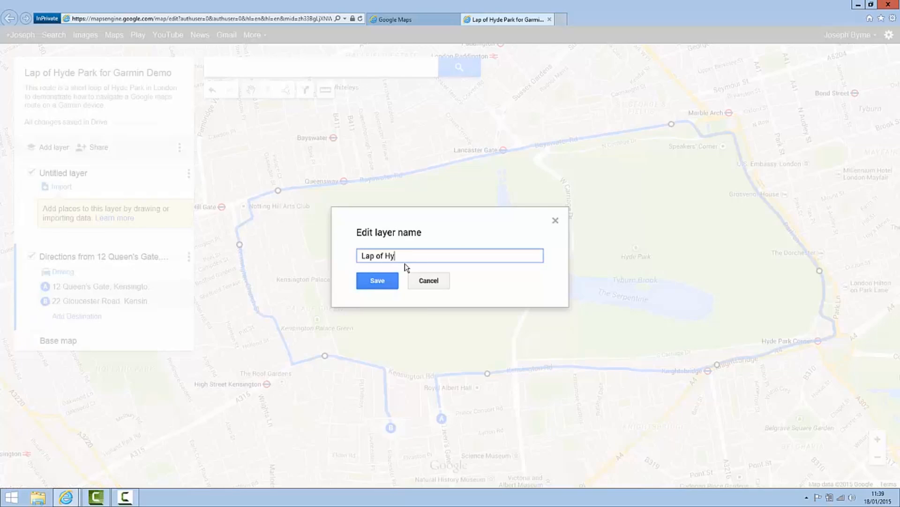
text(de Park for Garmin Demo)
click(378, 280)
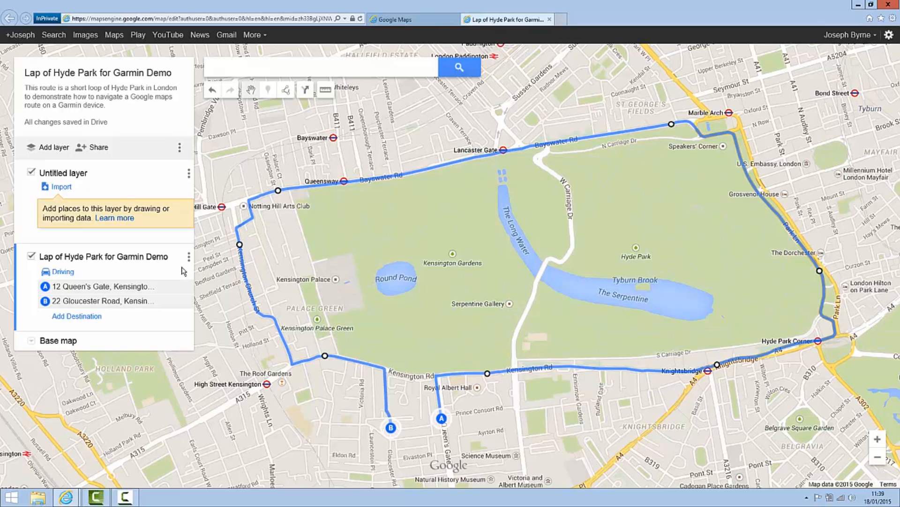
Export only the "Lap of Hyde Park for Garmin Demo" layer to KML and download it
click(180, 149)
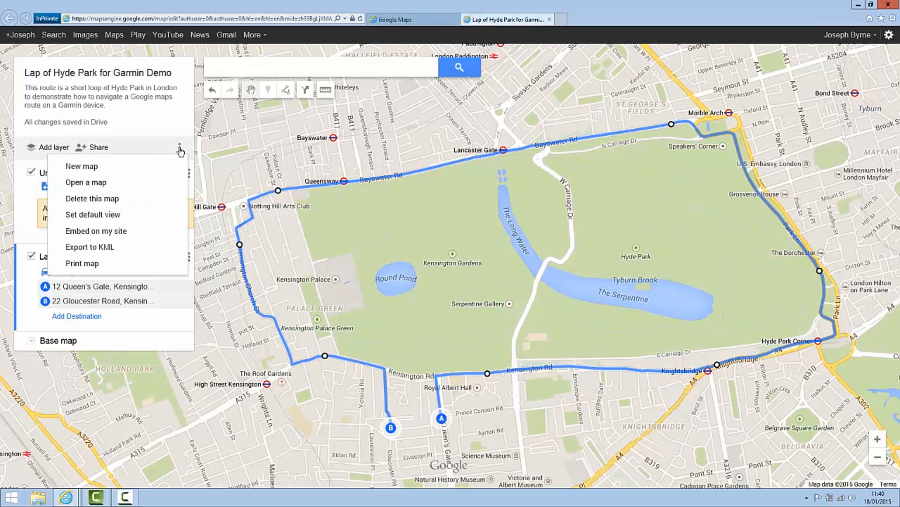
click(121, 249)
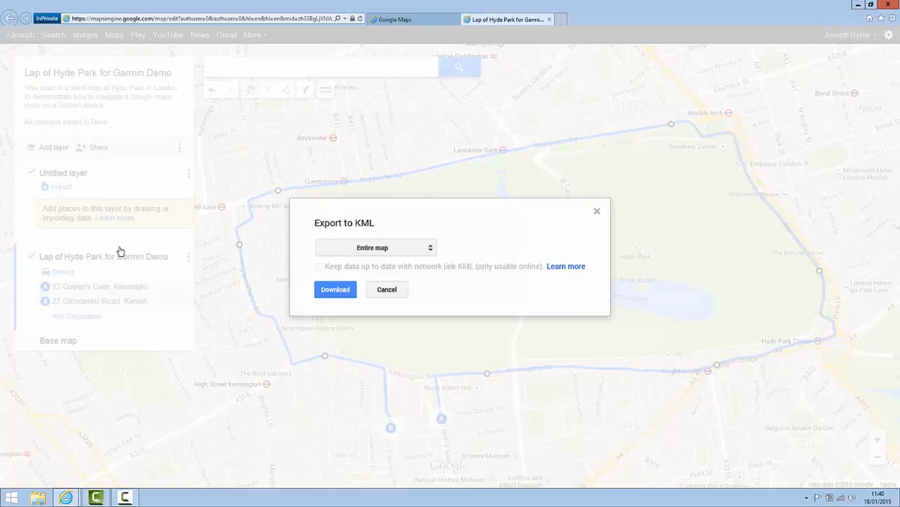
click(430, 248)
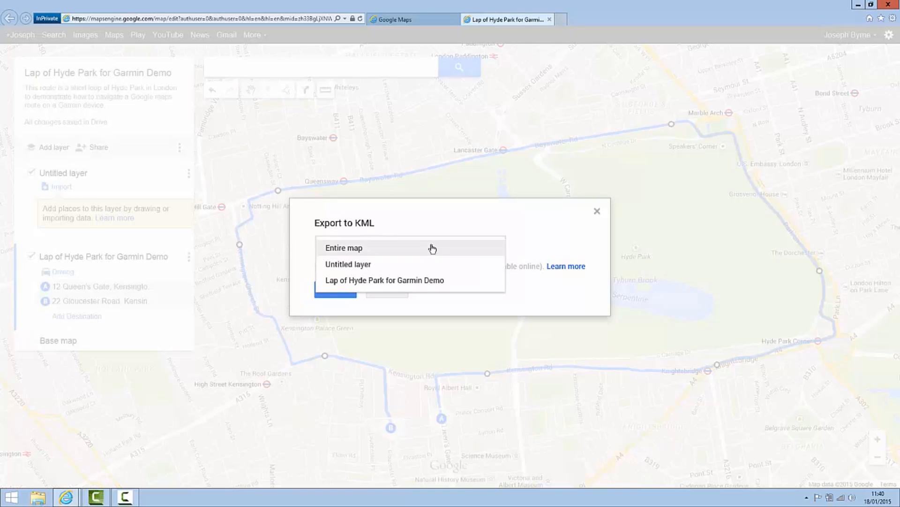
click(400, 280)
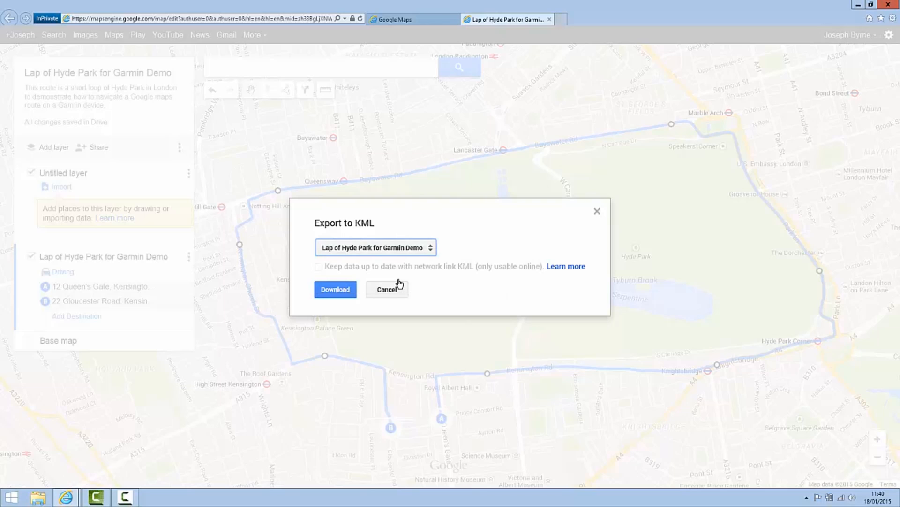
click(353, 289)
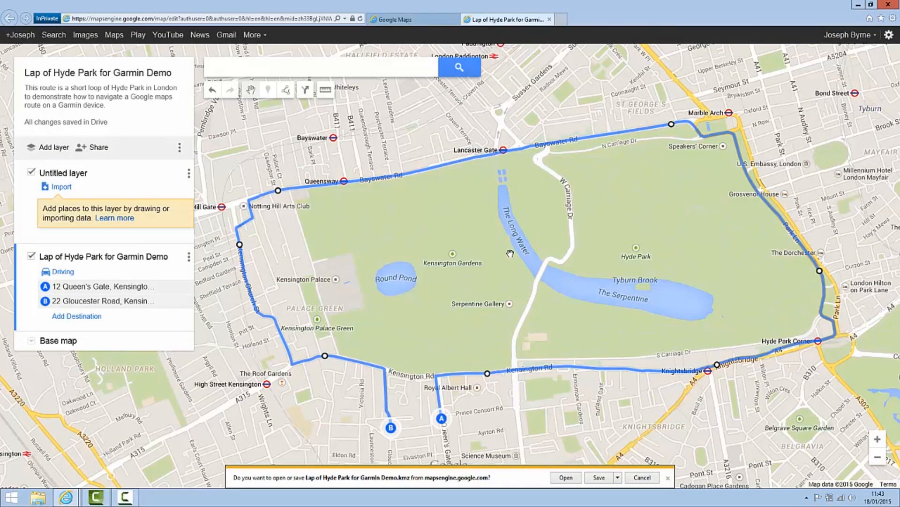
Save the download to the Desktop as "Lap of Hyde Park for Garmin Demo.kmz" and dismiss the download notice
click(618, 477)
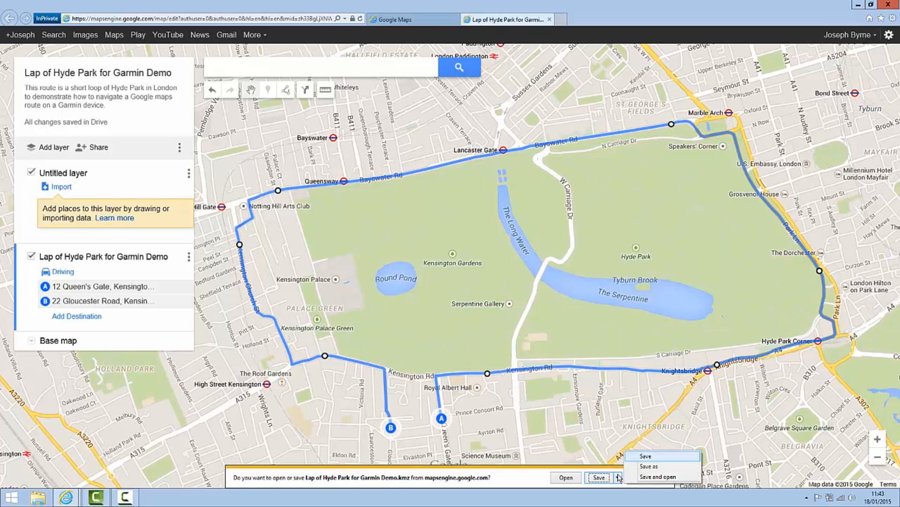
click(646, 467)
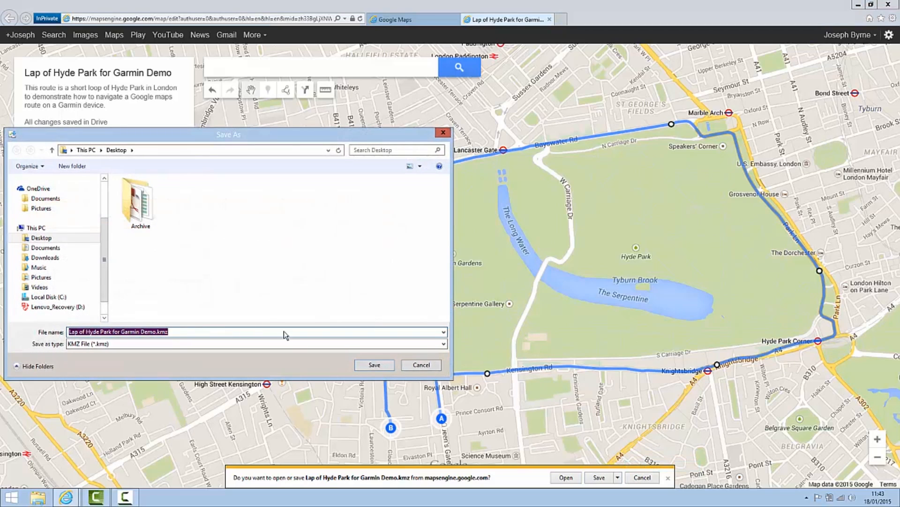
click(375, 365)
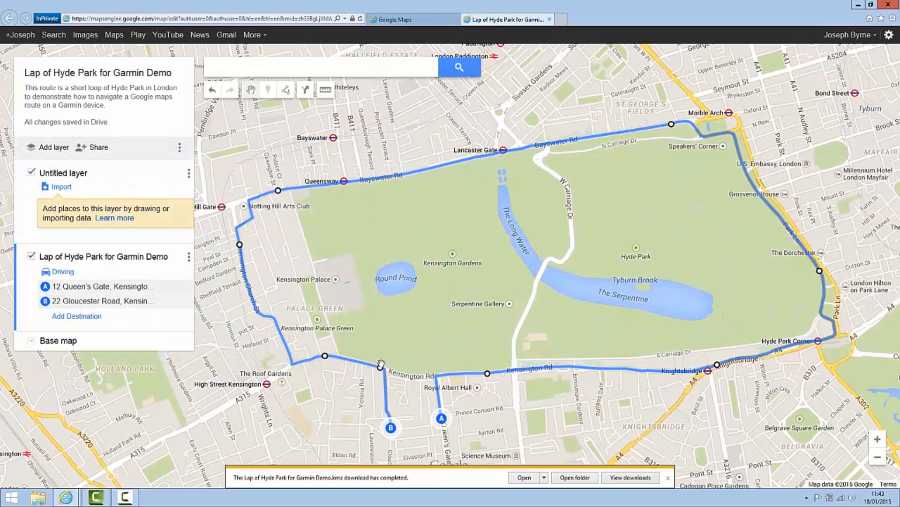
click(670, 478)
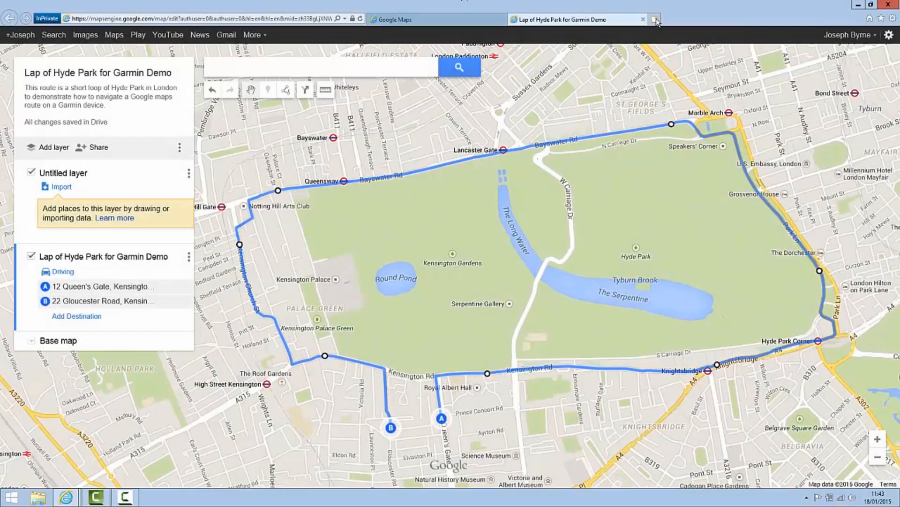
Open garmin.com in a new browser tab and search the site for "Basecamp"
click(656, 20)
text(garmin.com)
key(Return)
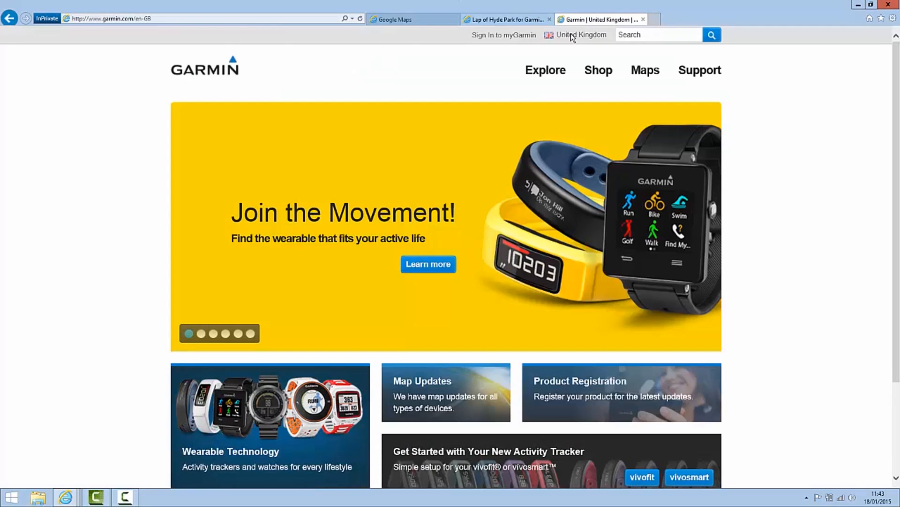
click(649, 35)
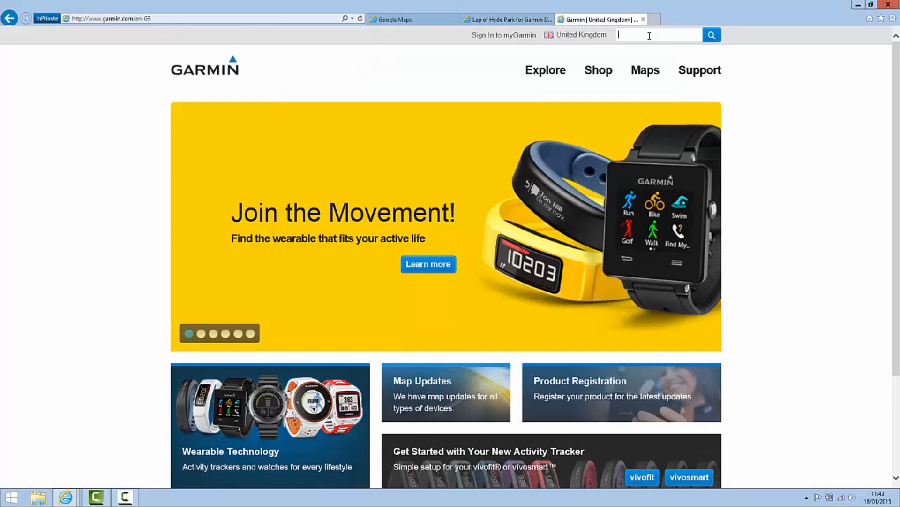
text(Basecamp)
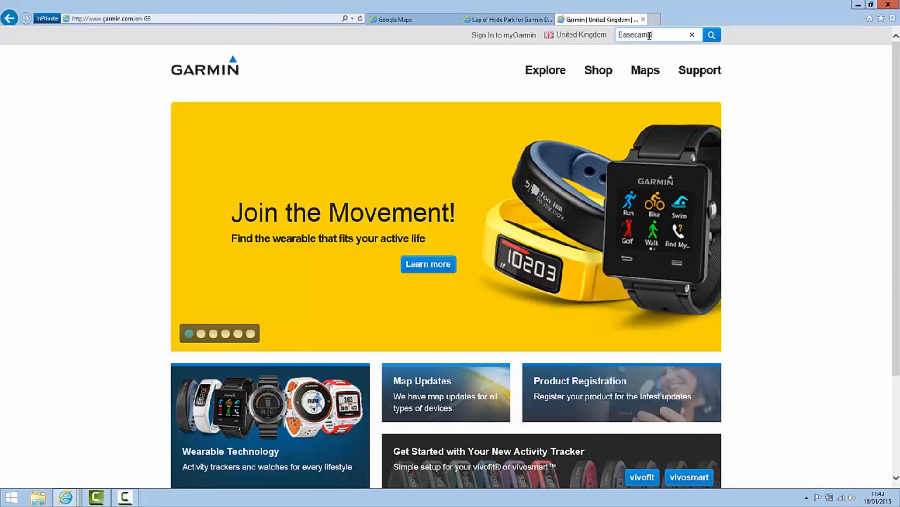
key(Return)
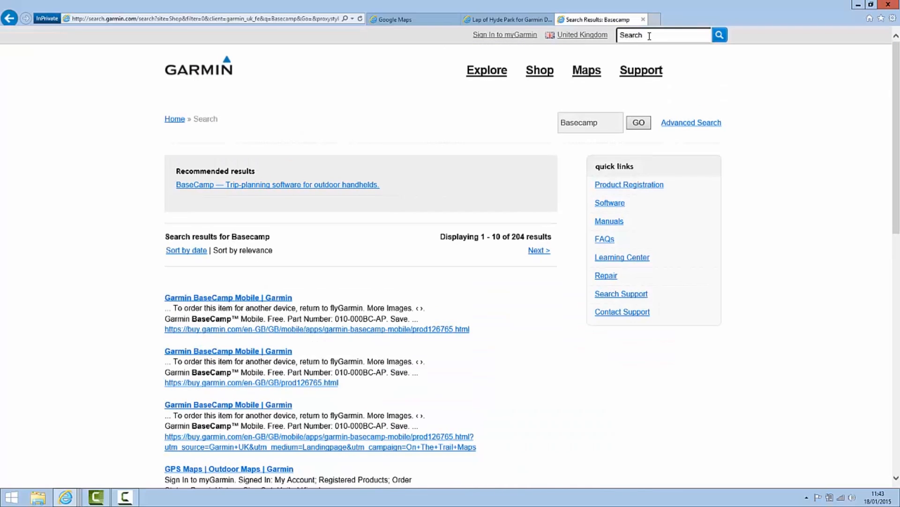
Open the recommended BaseCamp trip-planning software page and examine its features and the Windows and Mac download options
click(255, 185)
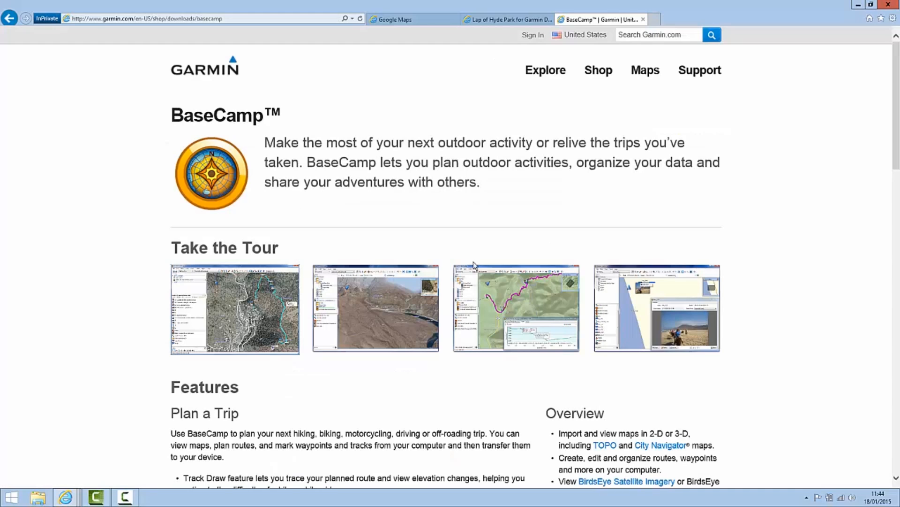
scroll(477, 261, down, 8)
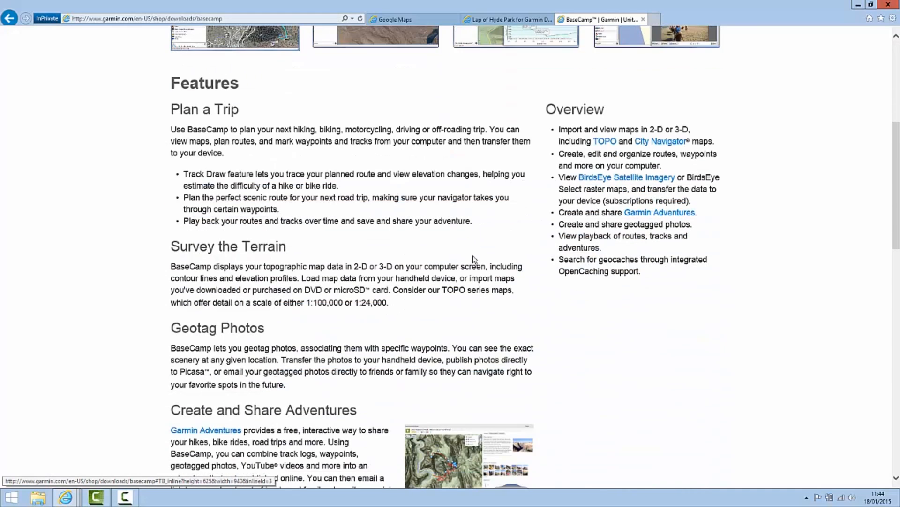
scroll(476, 258, down, 8)
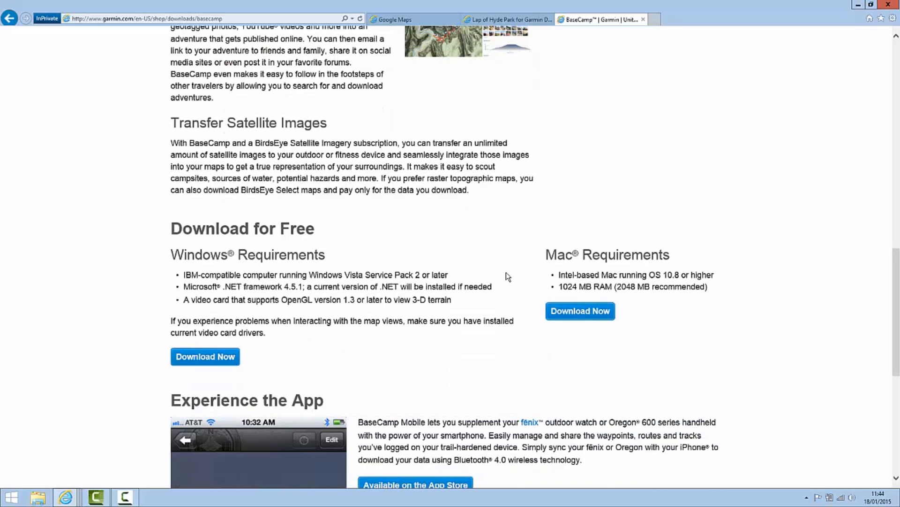
scroll(493, 276, down, 1)
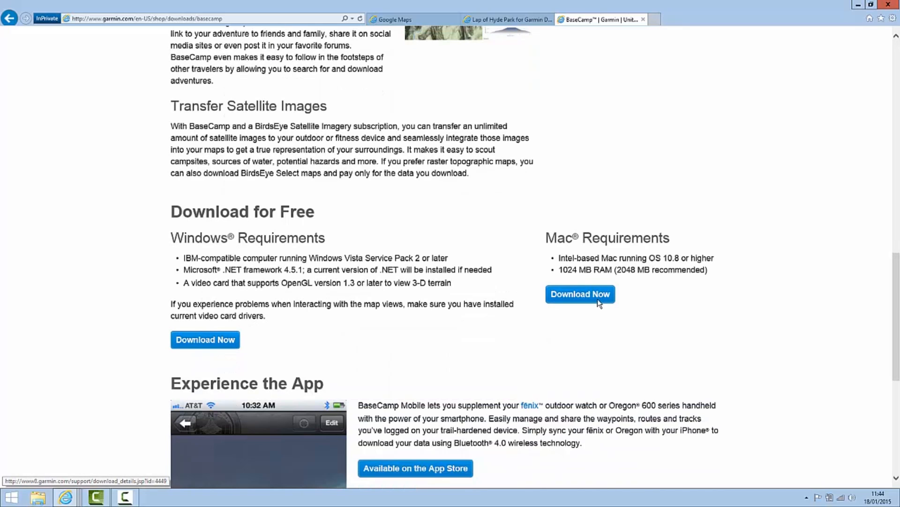
drag(897, 294, 896, 70)
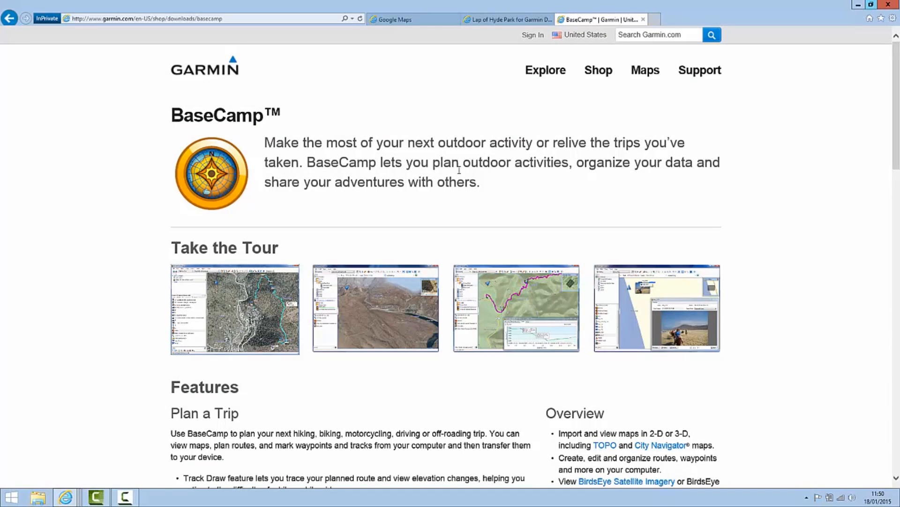
Switch to Garmin BaseCamp by running "basecamp" and close its welcome window to reach the map
key(super+r)
text(bas)
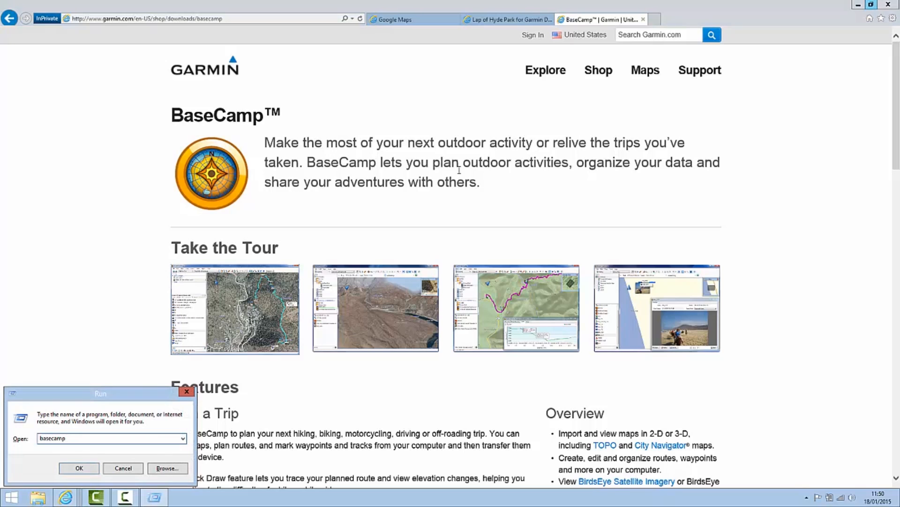
key(Return)
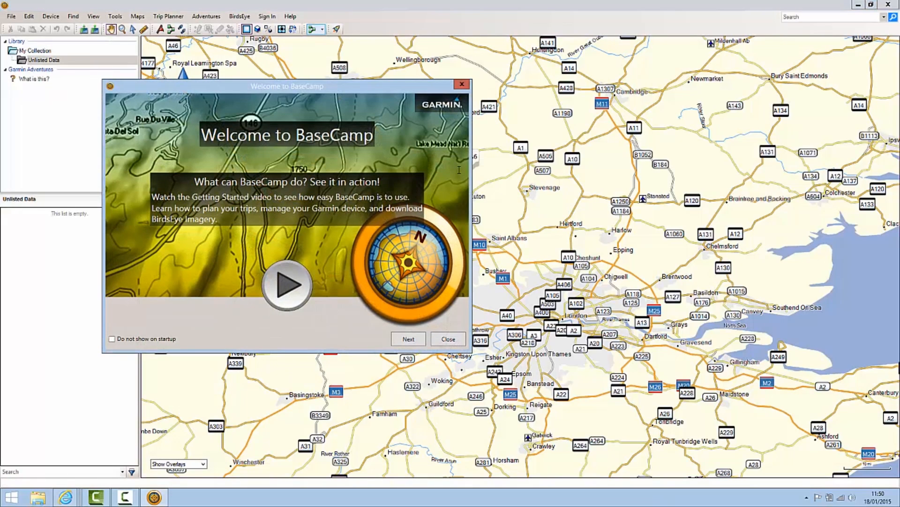
click(449, 338)
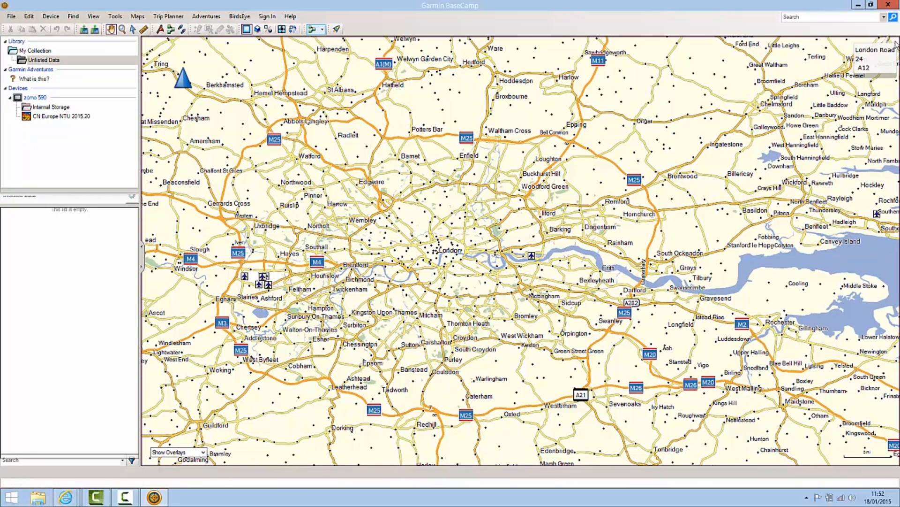
click(895, 41)
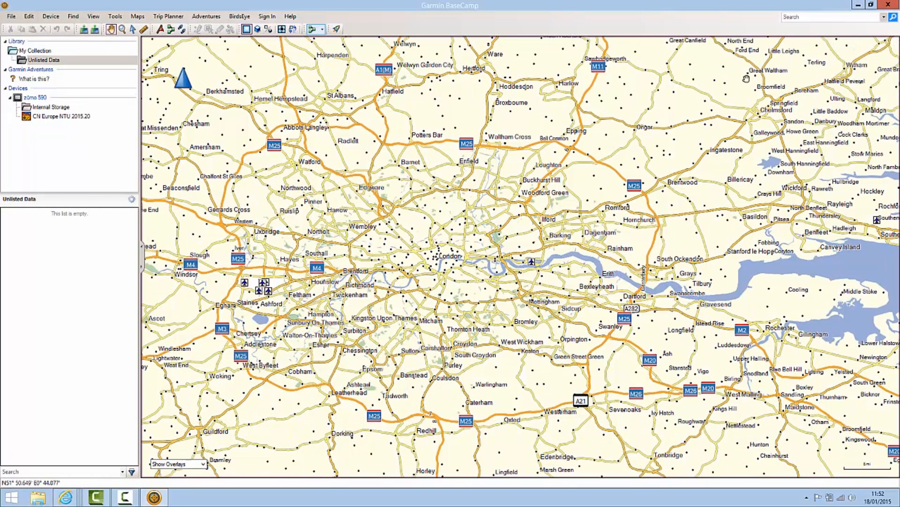
Create a list folder named "Demonstration Routes" in My Collection
right_click(39, 51)
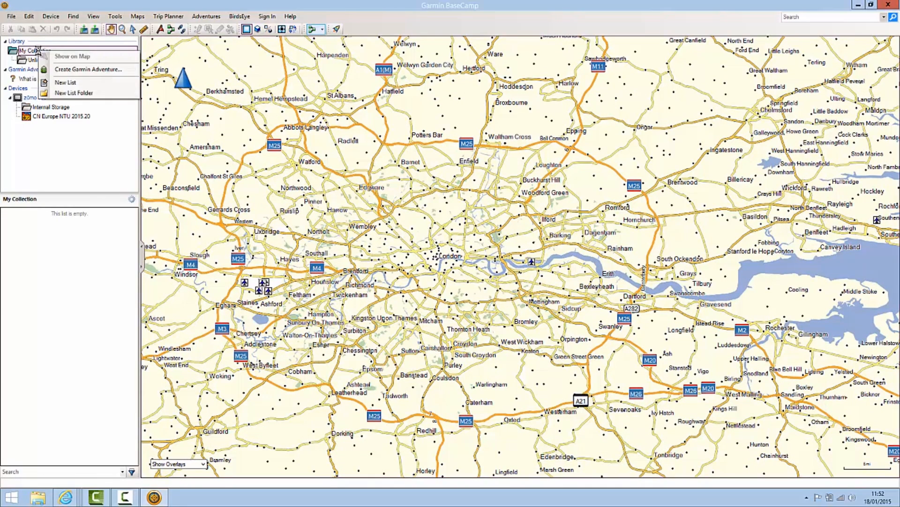
click(73, 93)
text(Demonstration Routes)
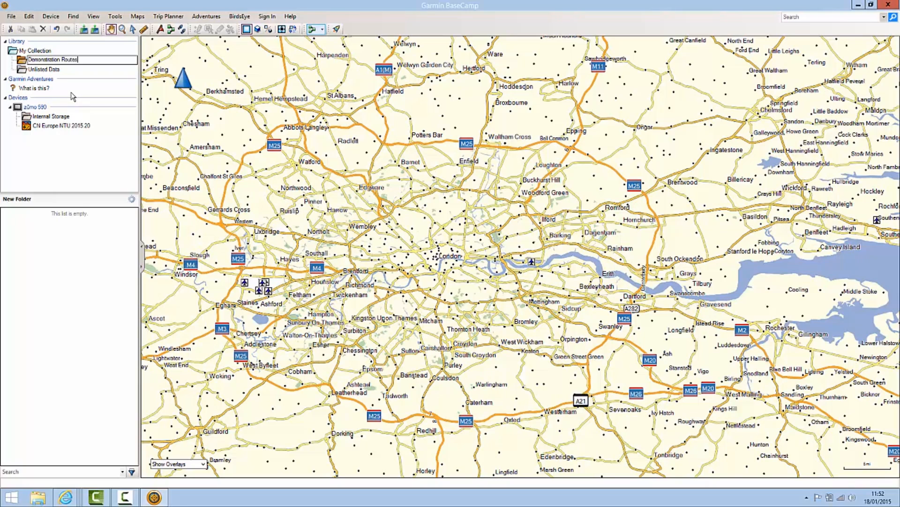
key(Return)
Add a list named "Demonstration Lap of Hyde Park" inside the Demonstration Routes folder
right_click(25, 63)
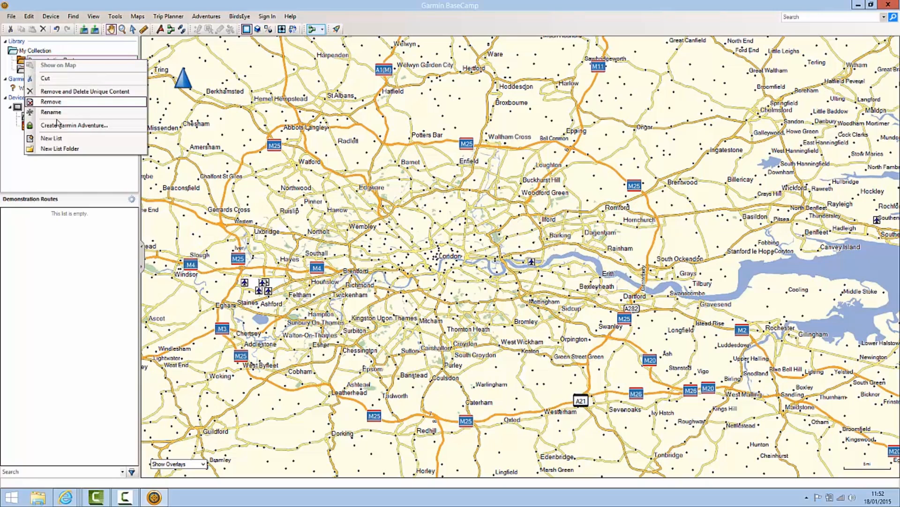
click(61, 137)
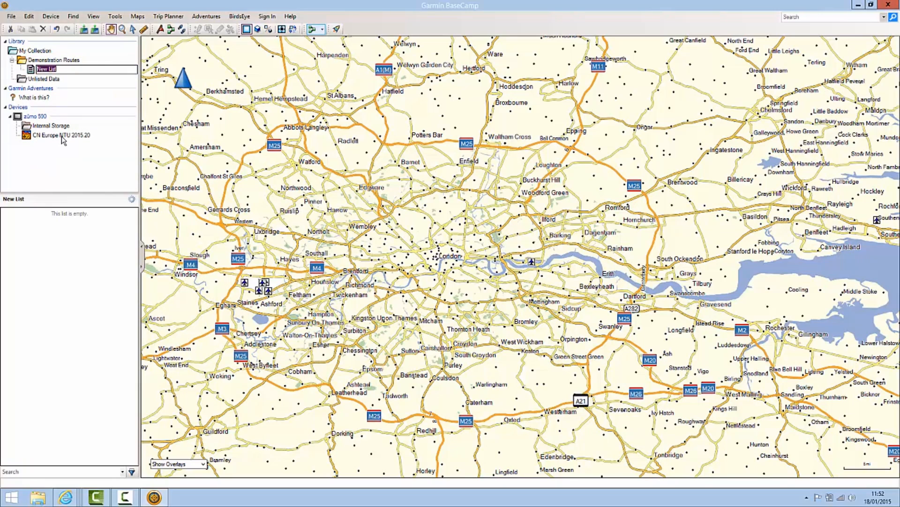
text(Demonstration Lap of Hyde Park)
key(Return)
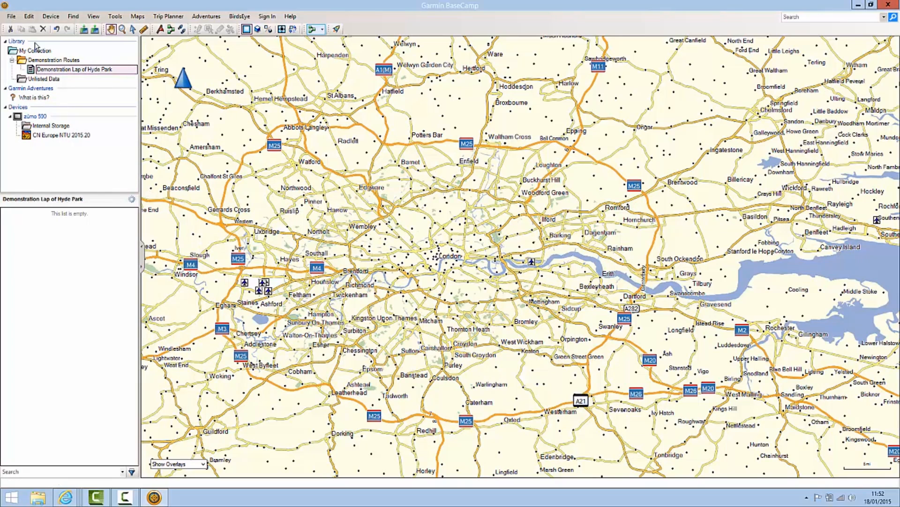
Import "Lap of Hyde Park for Garmin Demo.kmz" from the Desktop into the Demonstration Lap of Hyde Park list
click(11, 18)
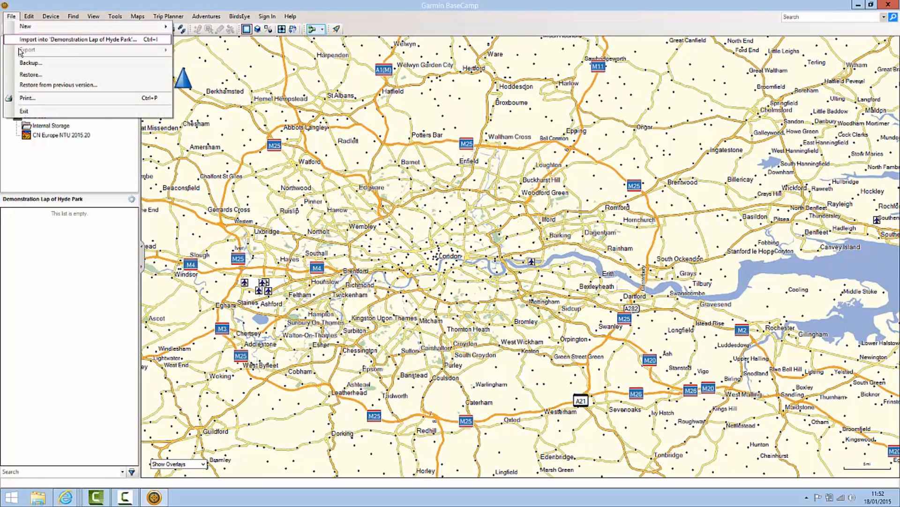
click(45, 41)
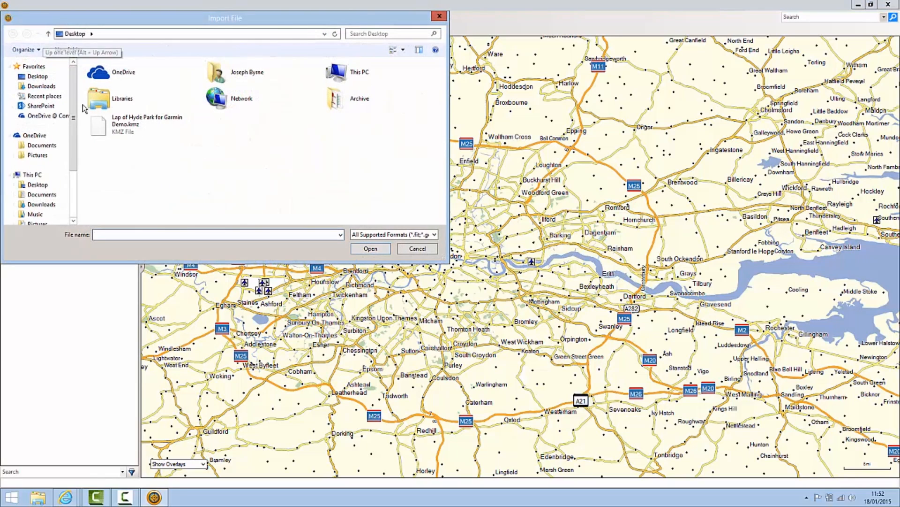
click(110, 132)
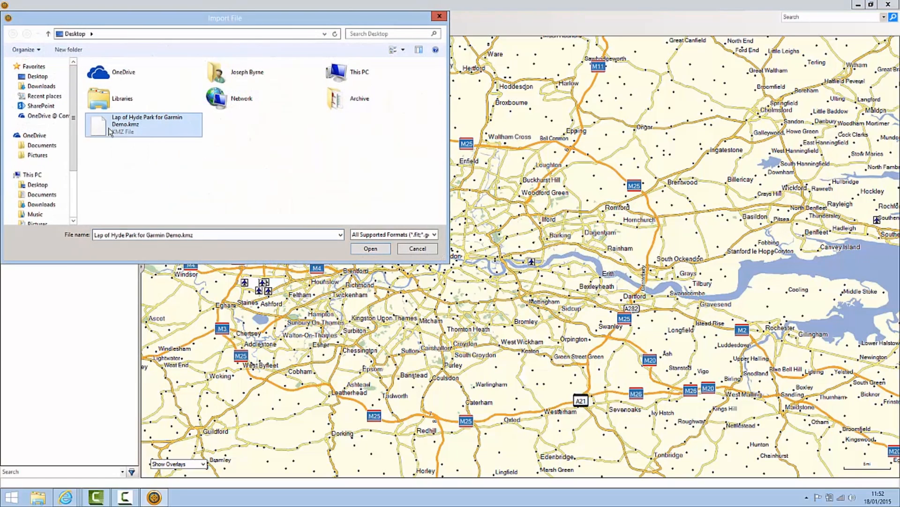
click(367, 249)
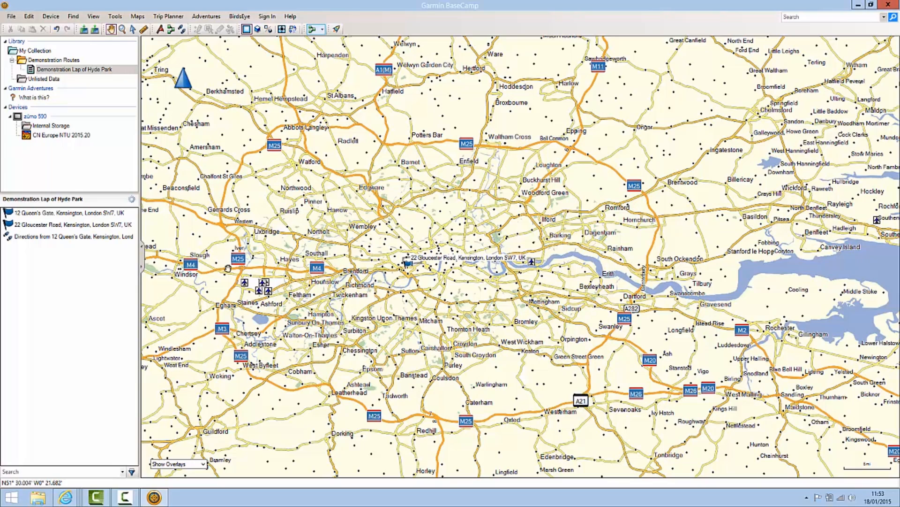
Show the imported directions track on the map
click(54, 240)
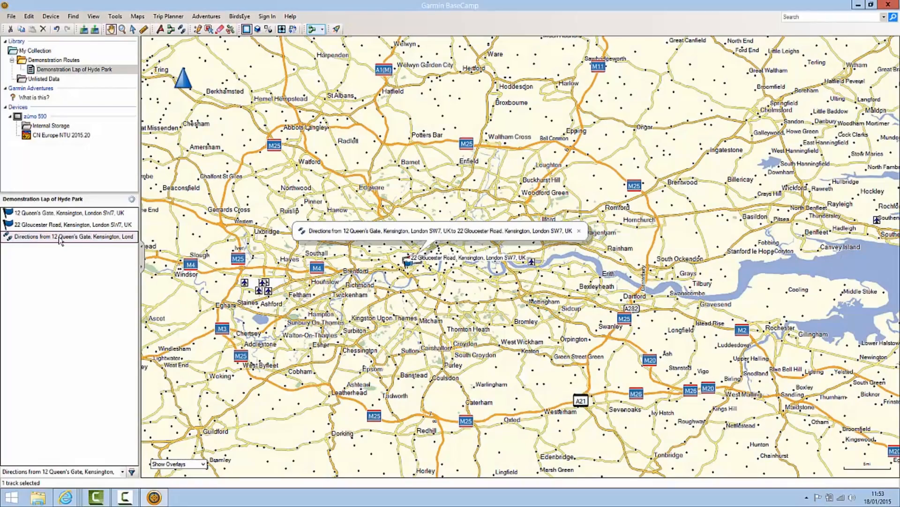
right_click(61, 238)
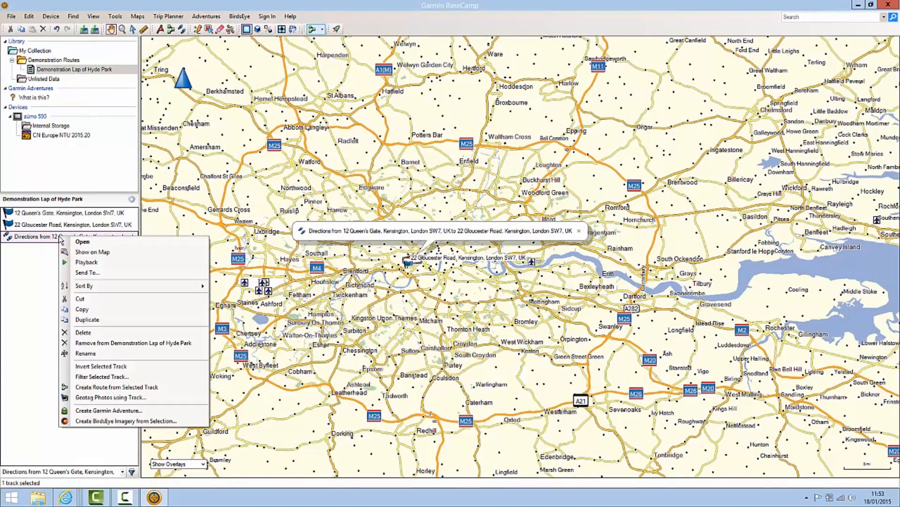
click(94, 255)
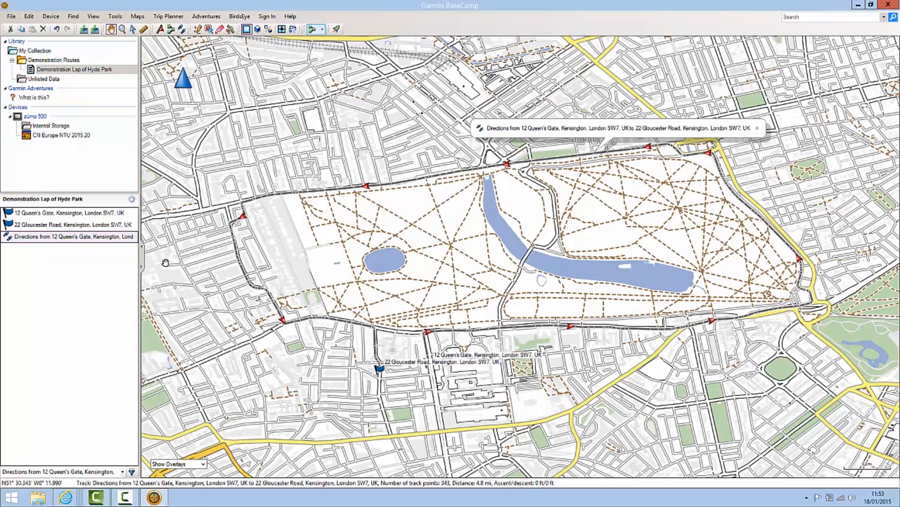
Set the imported directions track's colour to Green and close its properties
double_click(57, 237)
click(399, 60)
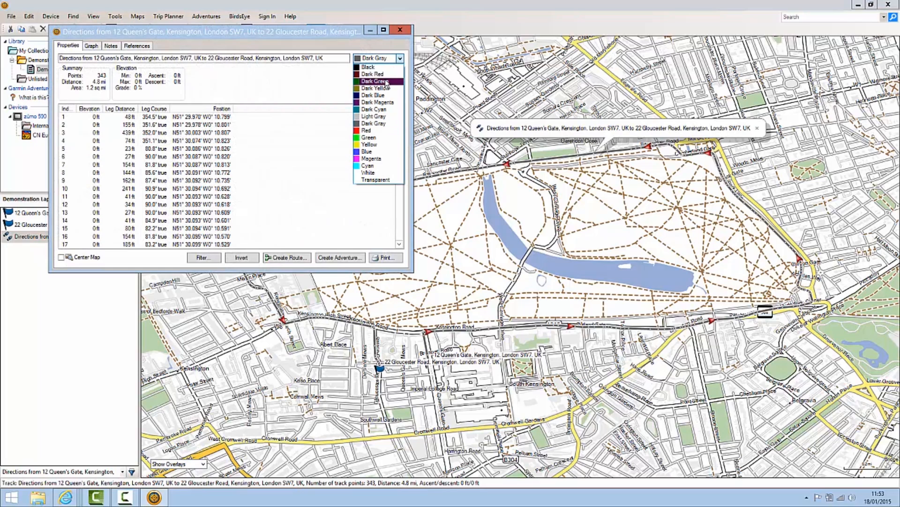
click(382, 138)
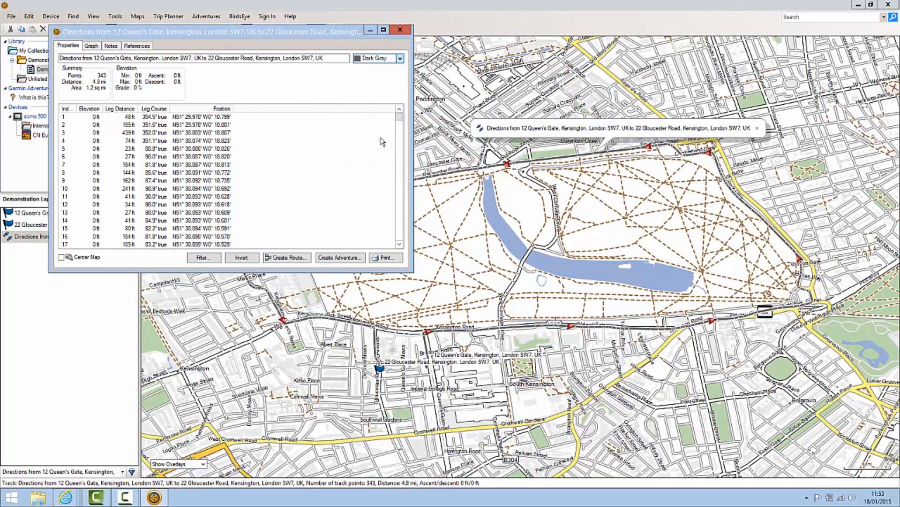
click(400, 30)
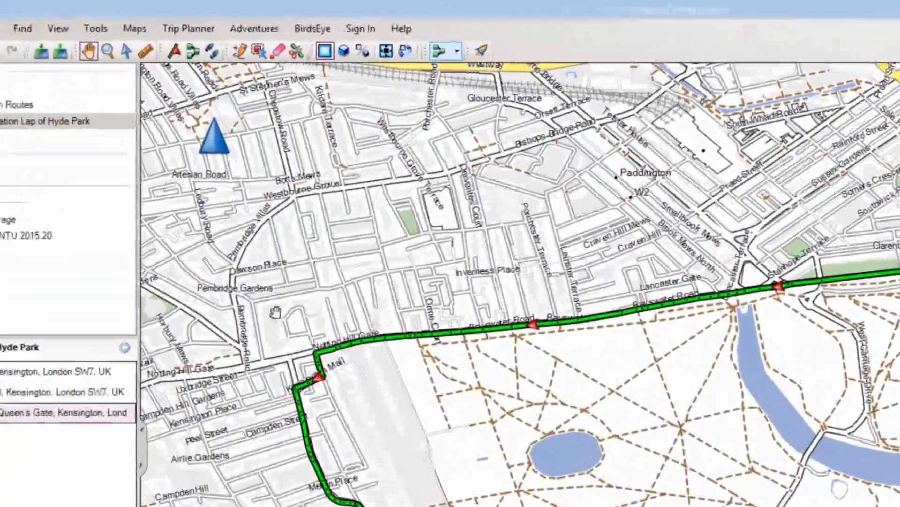
Set the activity profile to Motorcycling and create a route from the green directions track
click(458, 51)
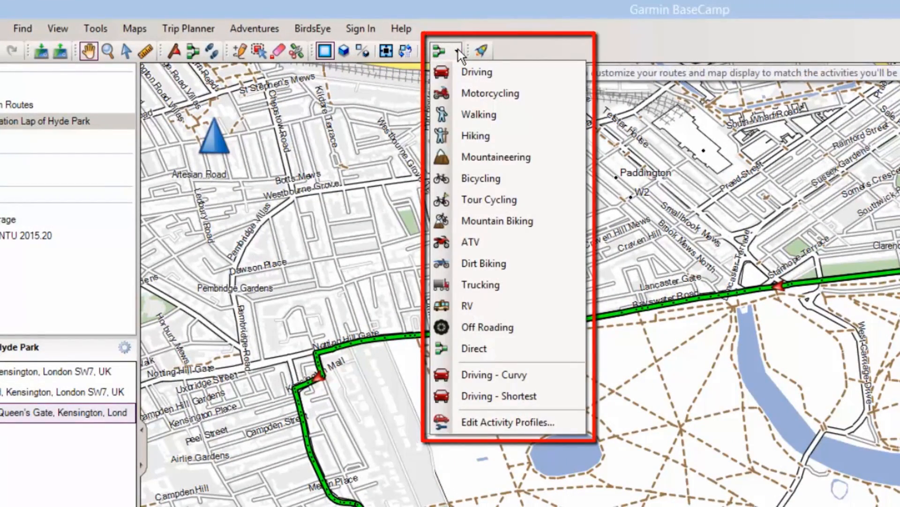
click(533, 92)
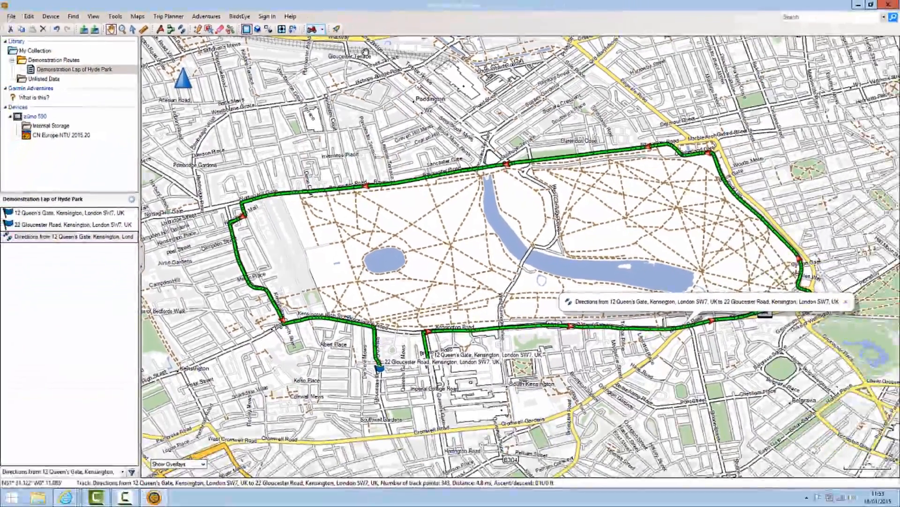
double_click(71, 237)
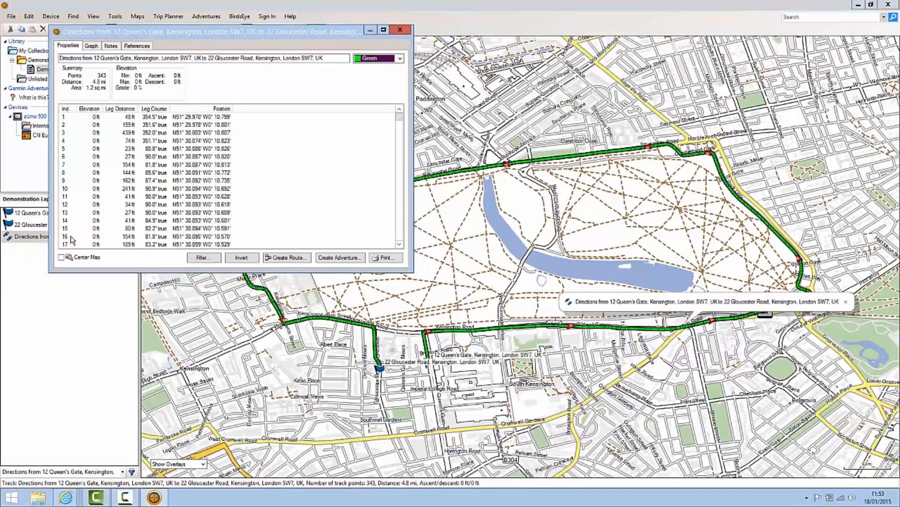
click(291, 259)
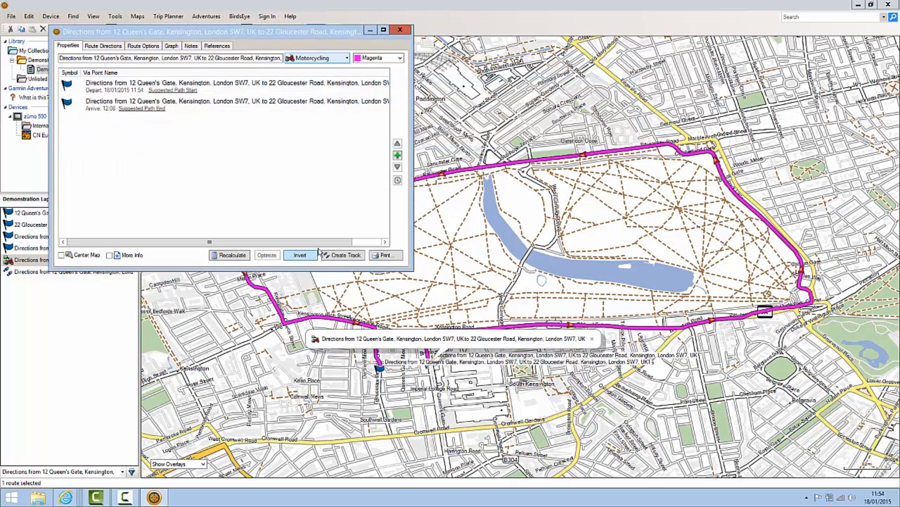
Set the new motorcycling route's colour to Red and close its properties
click(382, 57)
click(380, 135)
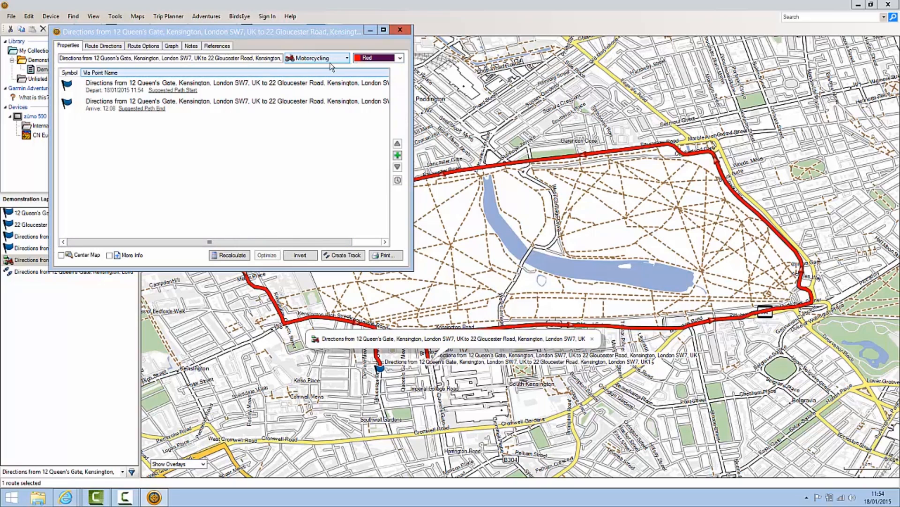
click(400, 30)
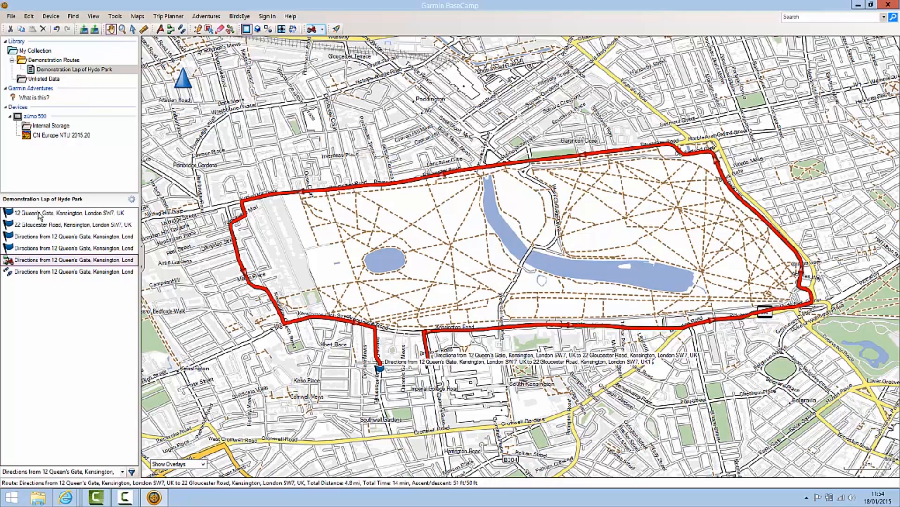
Rename the red motorcycling route as "Demonstration Lap of Hyde Park"
right_click(59, 263)
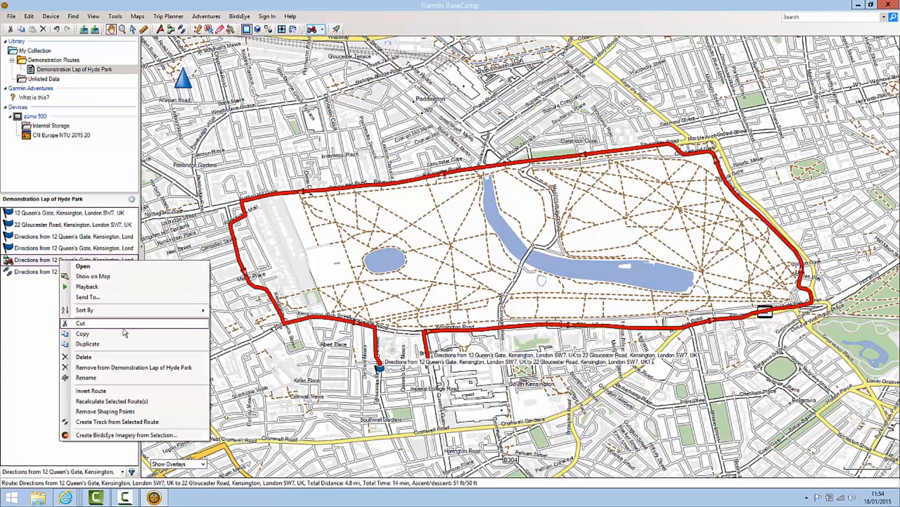
click(136, 377)
text(Demonstration Lap of Hyde Park)
click(28, 260)
text(nstration)
key(Return)
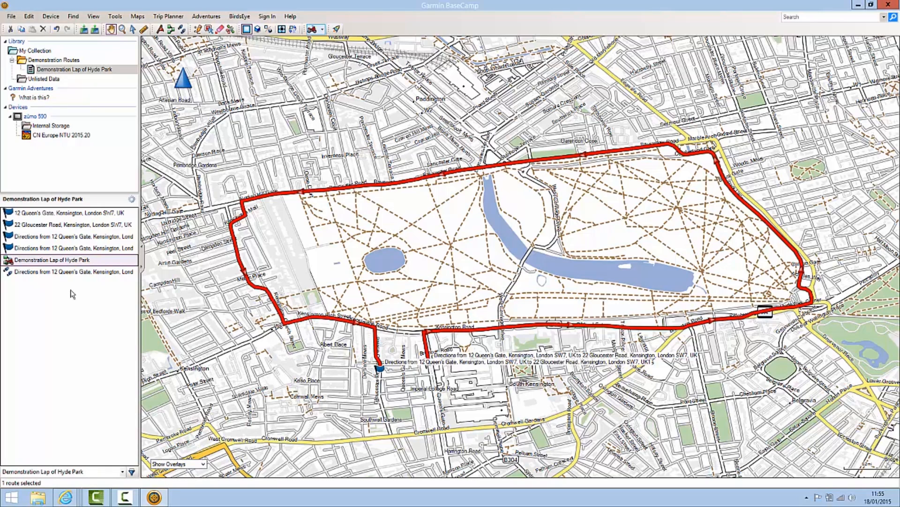
Send the "Demonstration Lap of Hyde Park" route to the zūmo 590 device
right_click(74, 264)
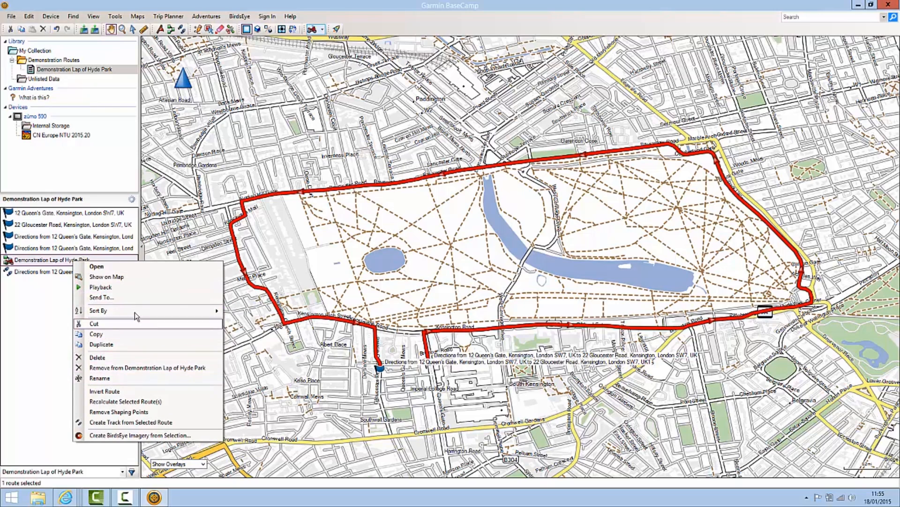
click(141, 298)
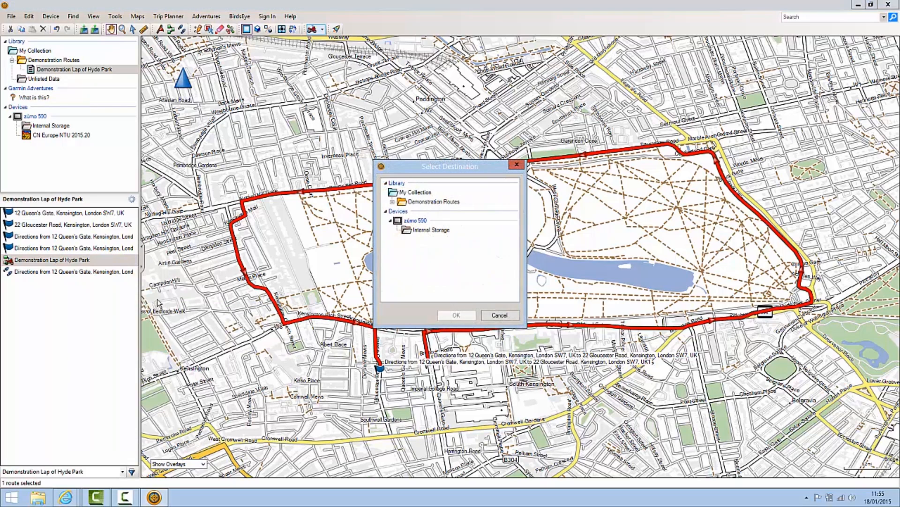
click(419, 221)
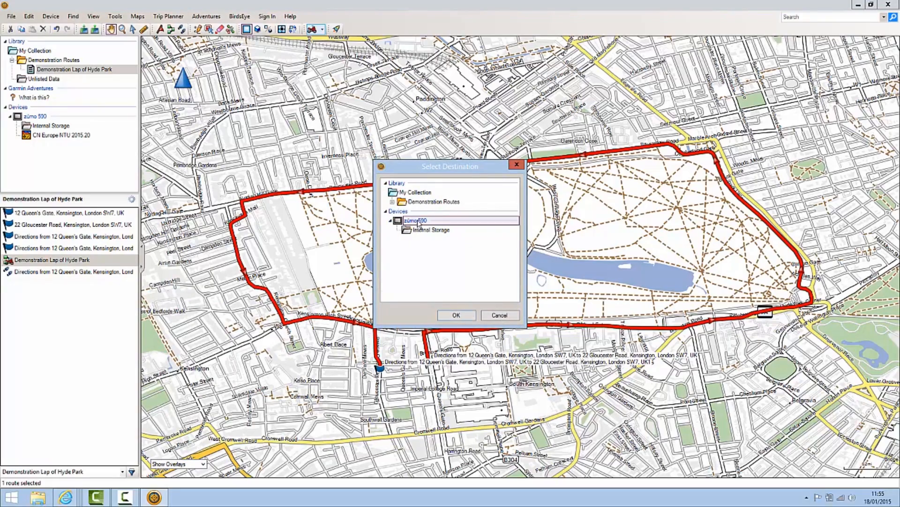
click(456, 315)
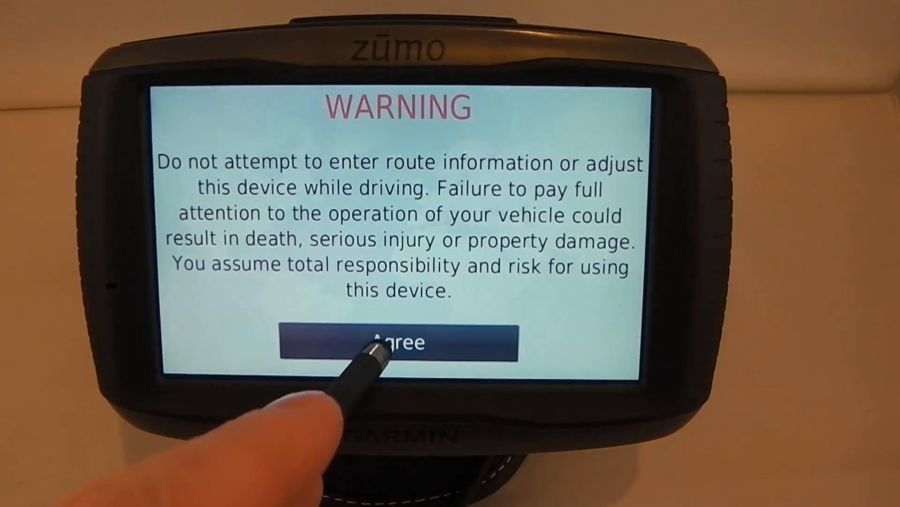
click(368, 345)
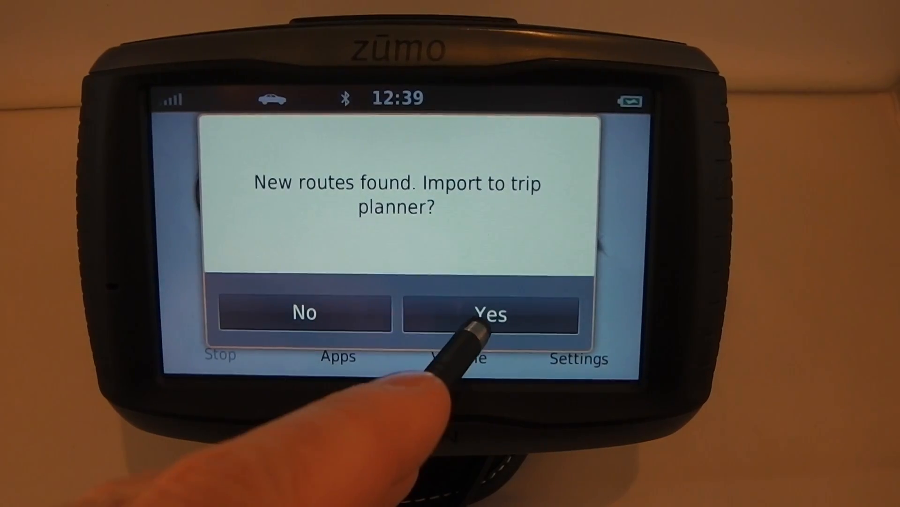
click(466, 322)
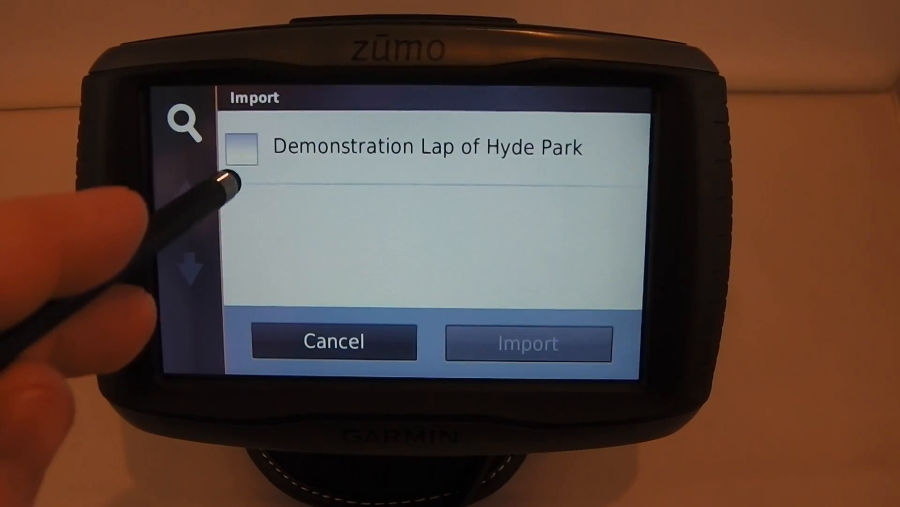
click(242, 149)
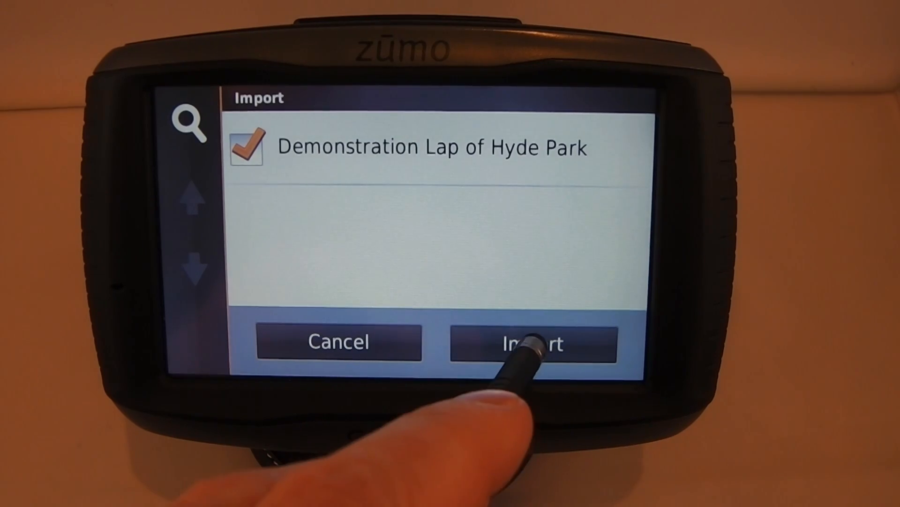
click(527, 346)
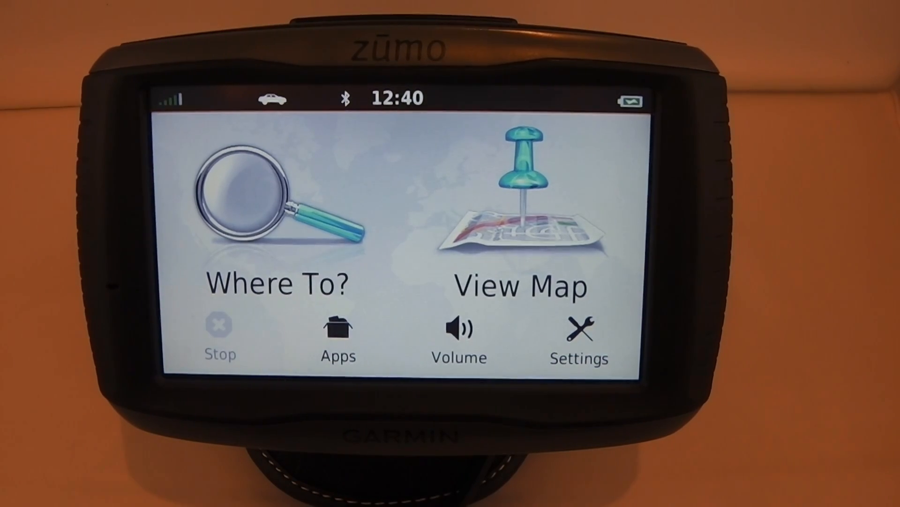
click(335, 340)
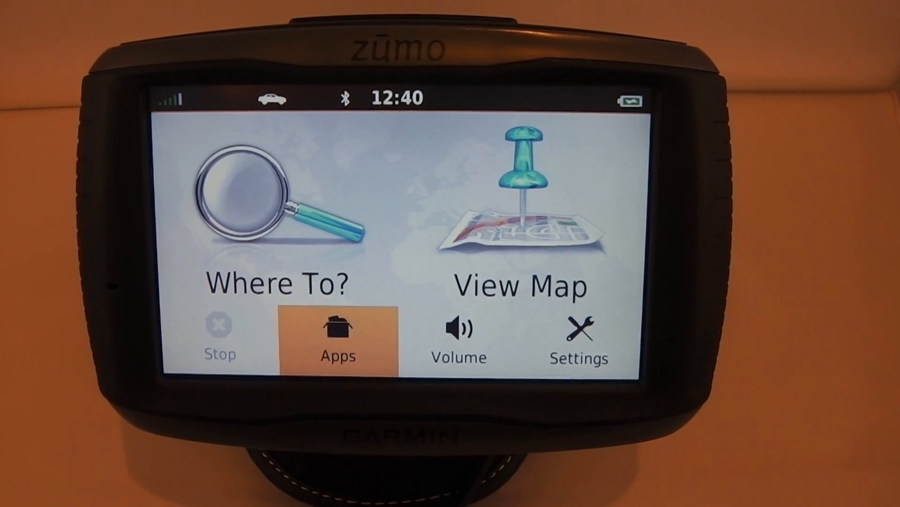
click(261, 178)
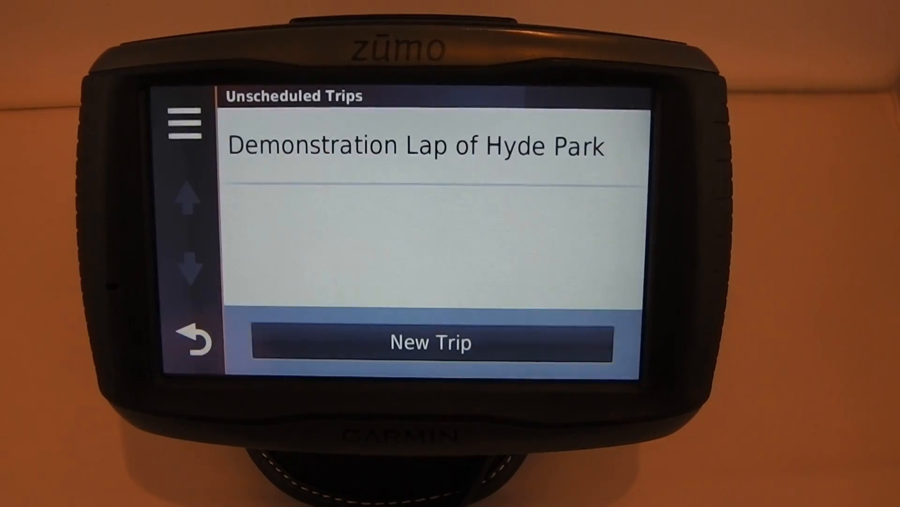
click(300, 169)
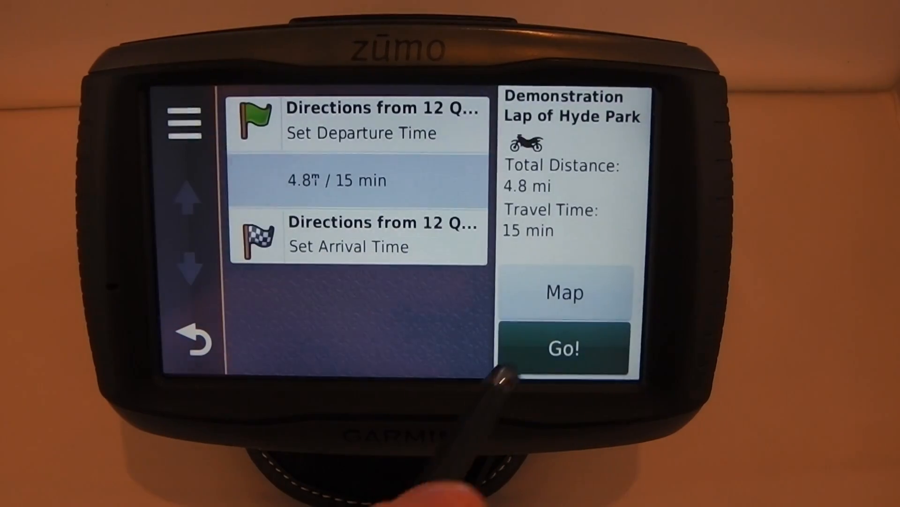
click(547, 296)
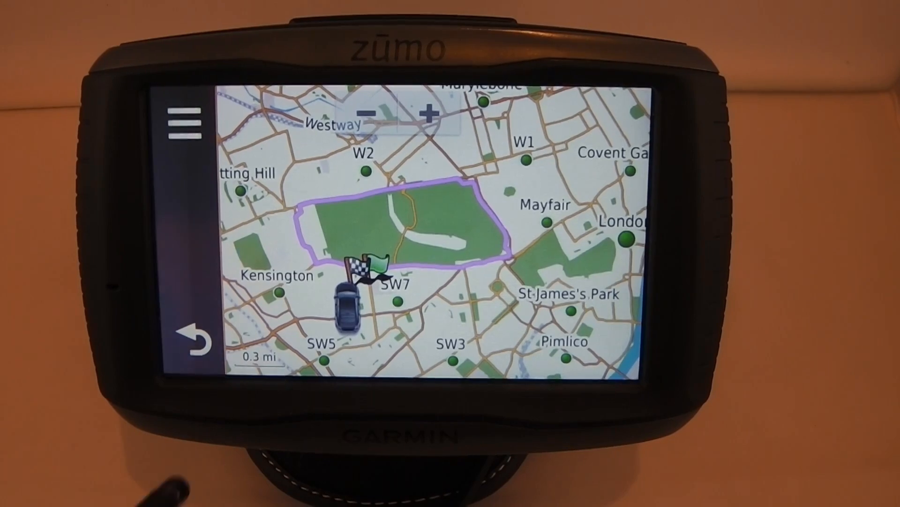
click(576, 362)
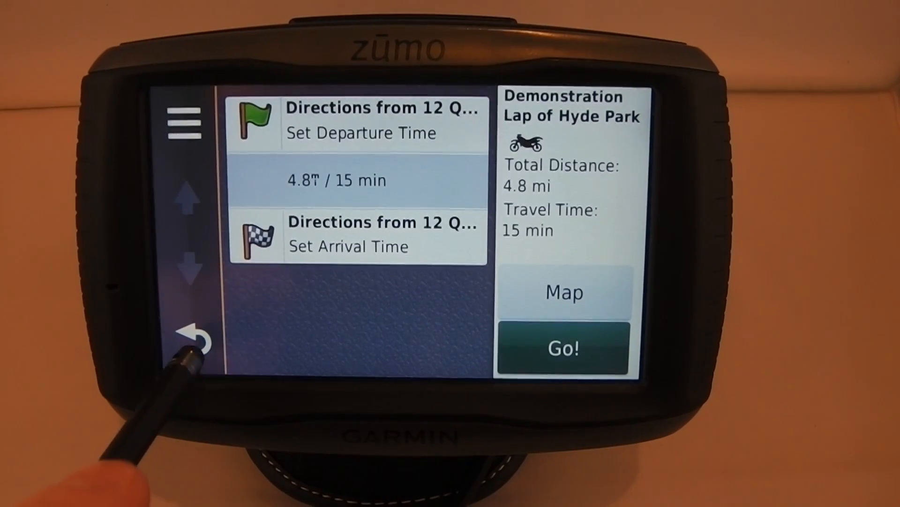
click(194, 340)
click(185, 123)
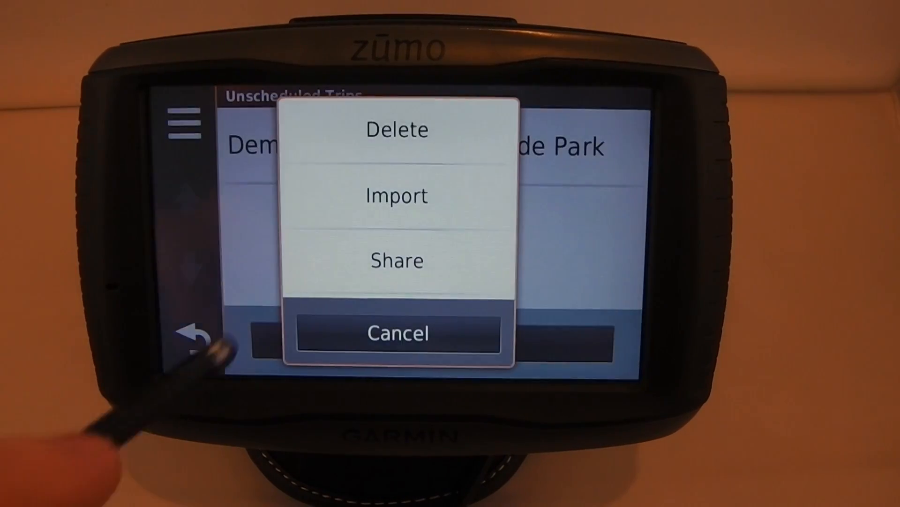
click(347, 195)
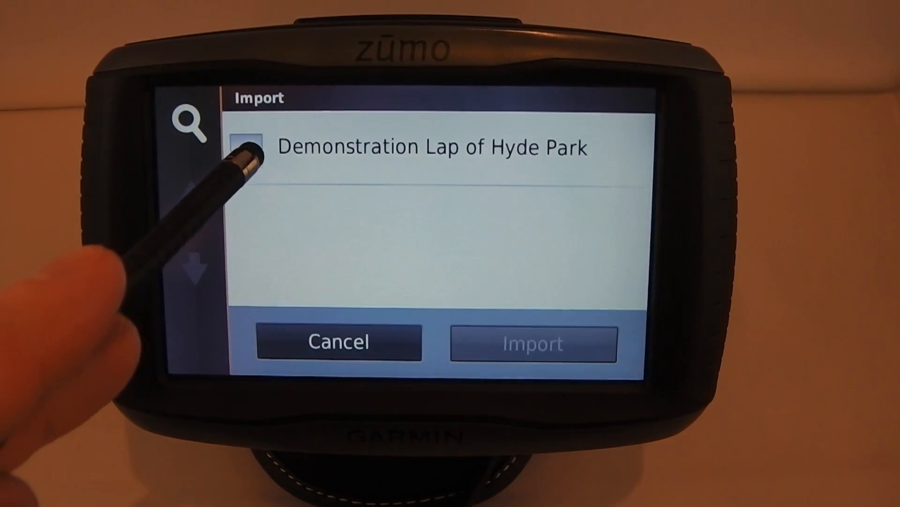
click(246, 149)
click(504, 343)
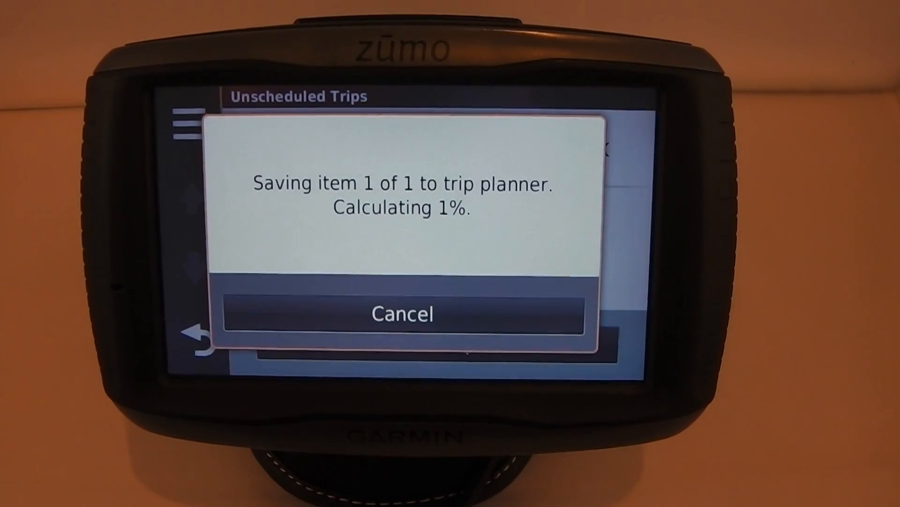
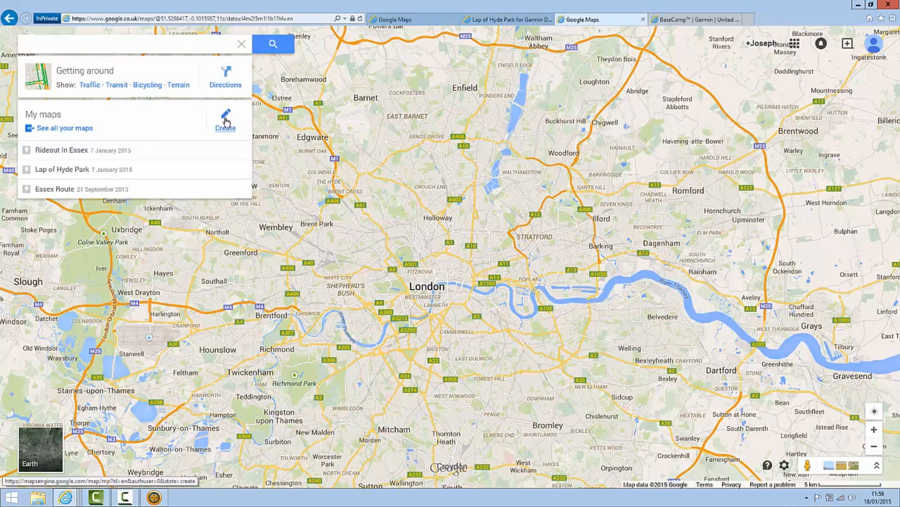
Create a map "Demonstration Route Around Essex" with description "A more advanced demonstration route to show how to navigate routes plotted in Google maps on a Garmin device."
click(227, 123)
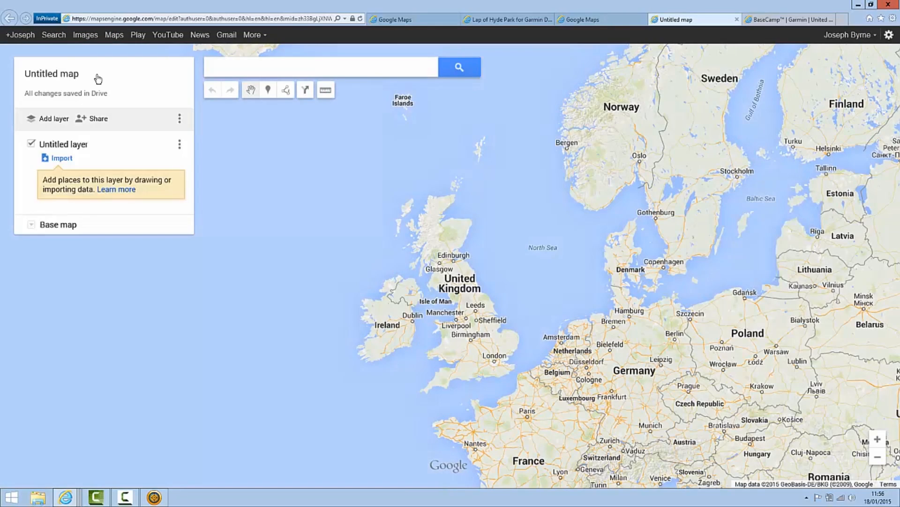
click(84, 79)
text(Demonstration Route Around Essex)
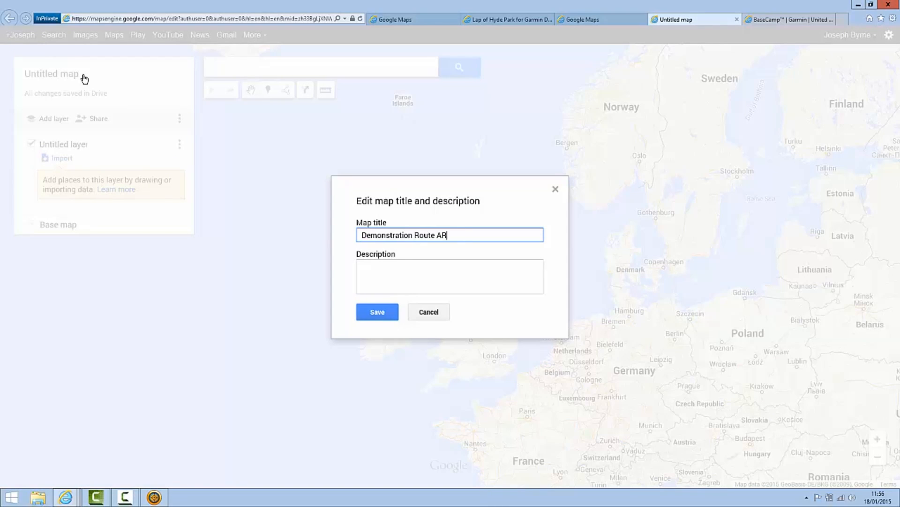
key(Tab)
text(A more advanced demonstration route to show how to navigate routes plotted in Google maps on a Garmin device.)
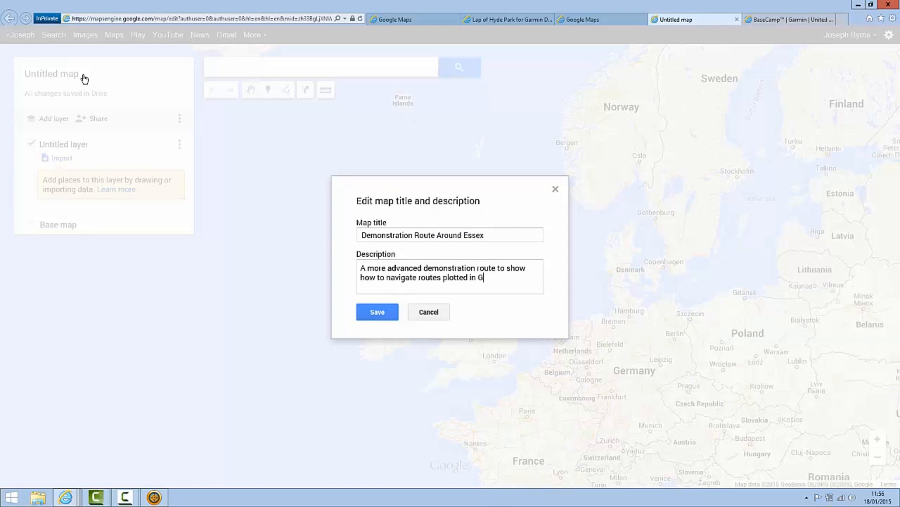
click(393, 317)
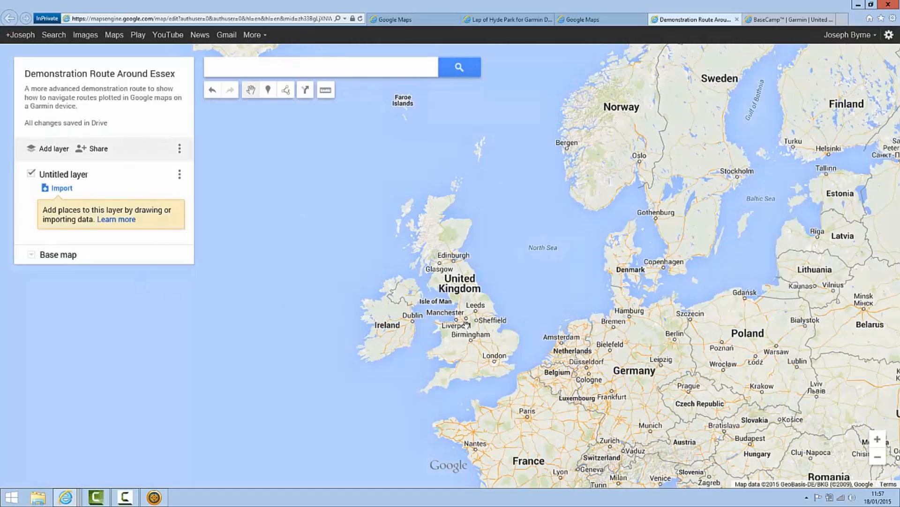
Trace a driving route from Epping north-east past Great Dunmow, through Finchingfield and Haverhill to Long Melford
scroll(471, 342, up, 3)
drag(528, 383, 298, 279)
scroll(408, 314, up, 2)
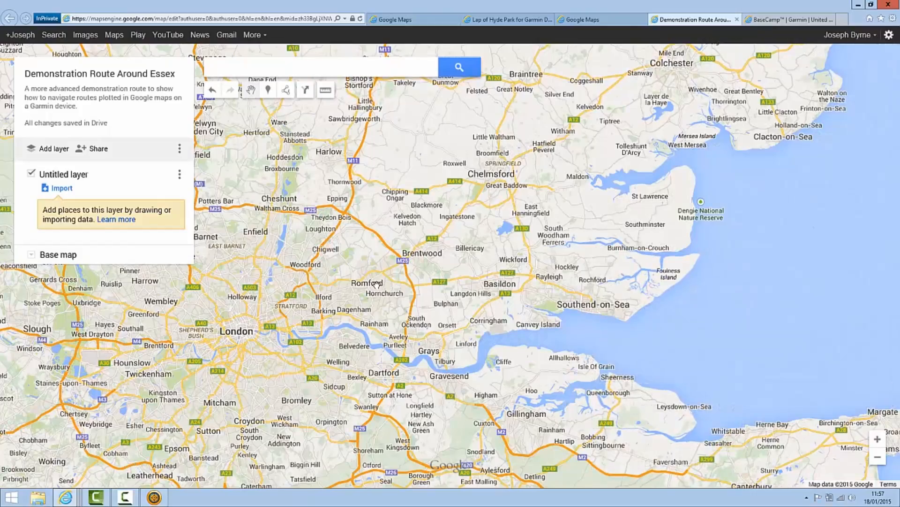
drag(381, 282, 368, 311)
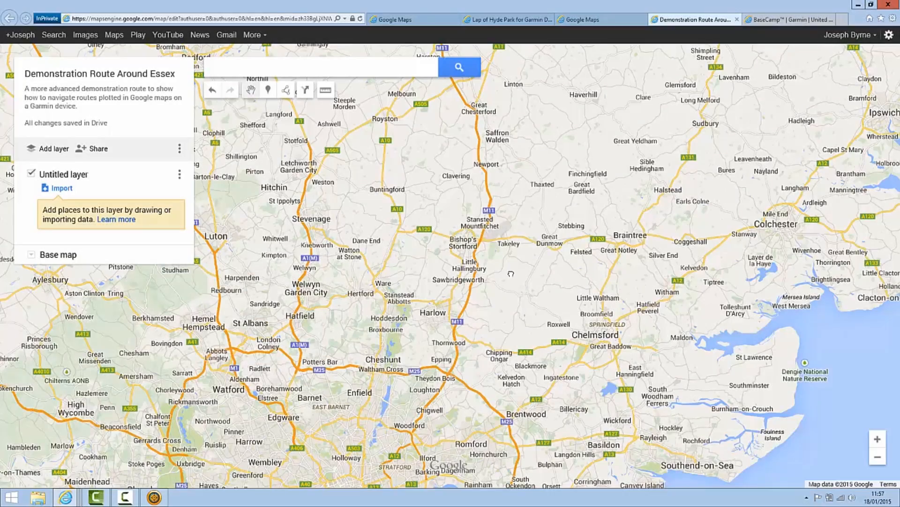
drag(511, 274, 517, 289)
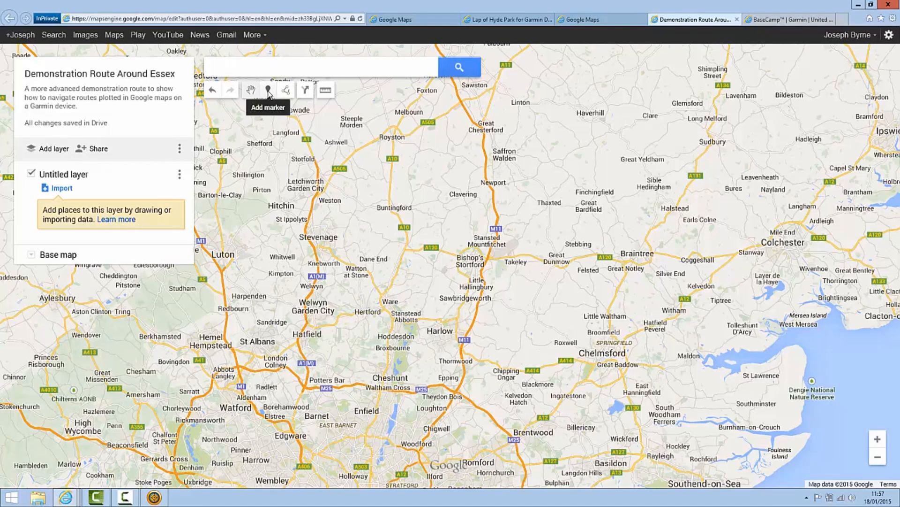
click(286, 90)
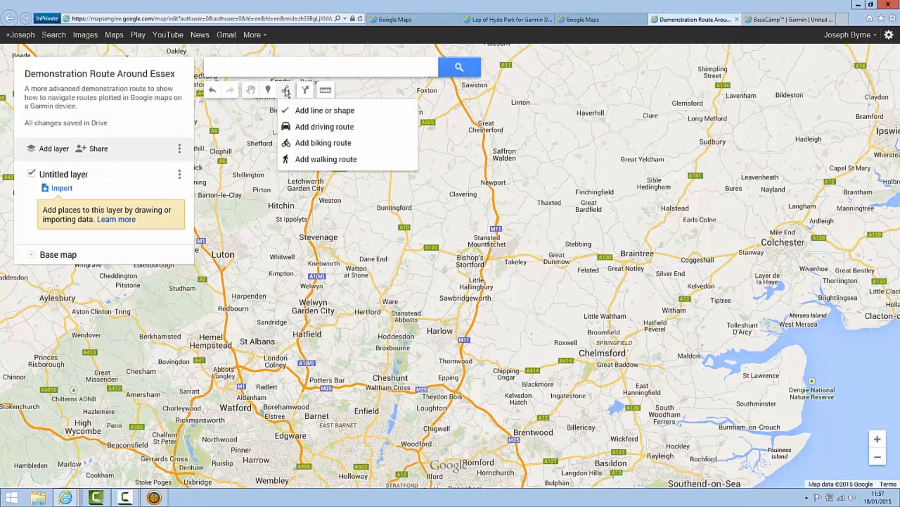
click(311, 126)
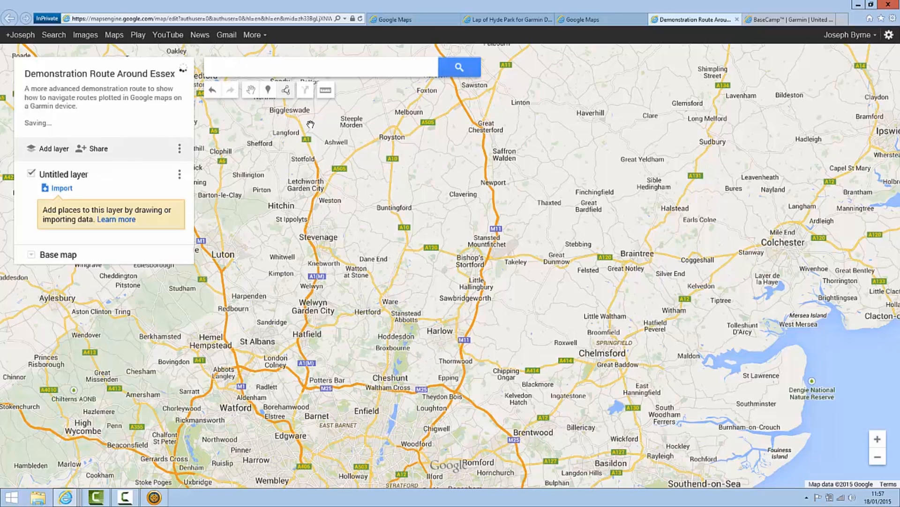
click(452, 378)
click(491, 345)
click(529, 314)
click(596, 182)
click(590, 110)
click(687, 120)
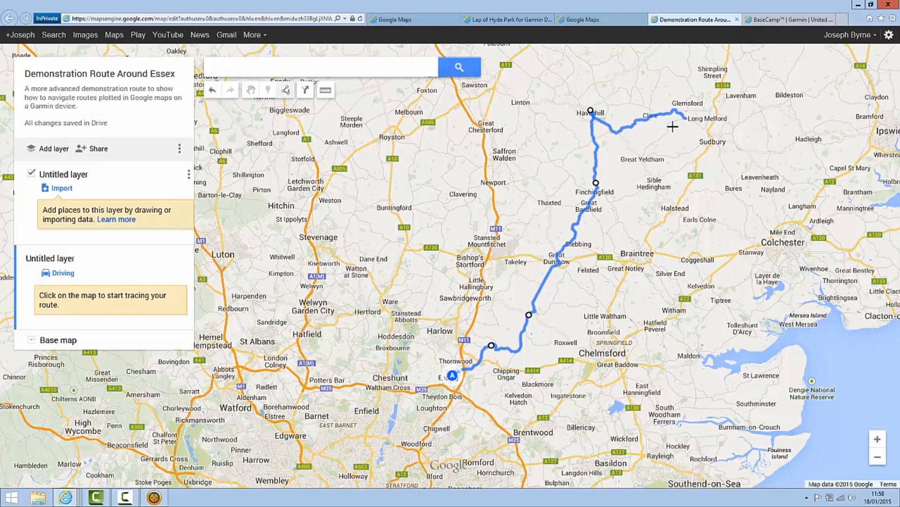
Continue the driving route from Long Melford back through Sible Hedingham, Witham and Chelmsford, and end it near Chipping Ongar
click(677, 306)
click(576, 360)
double_click(493, 363)
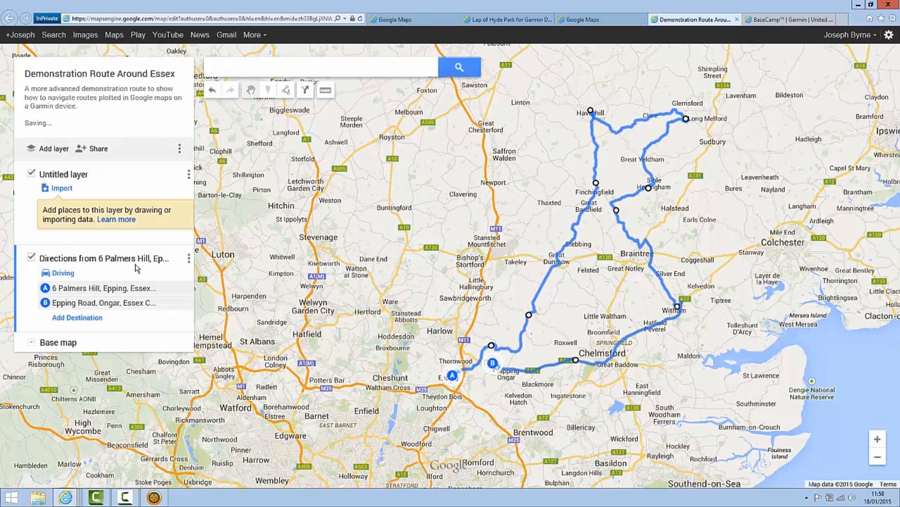
Rename the driving directions layer as "Demonstration Route in Essex"
click(189, 259)
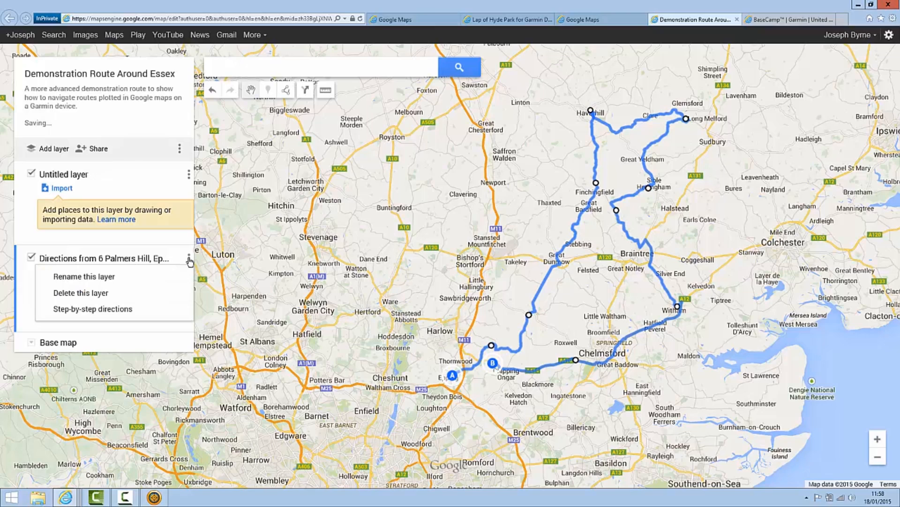
click(157, 277)
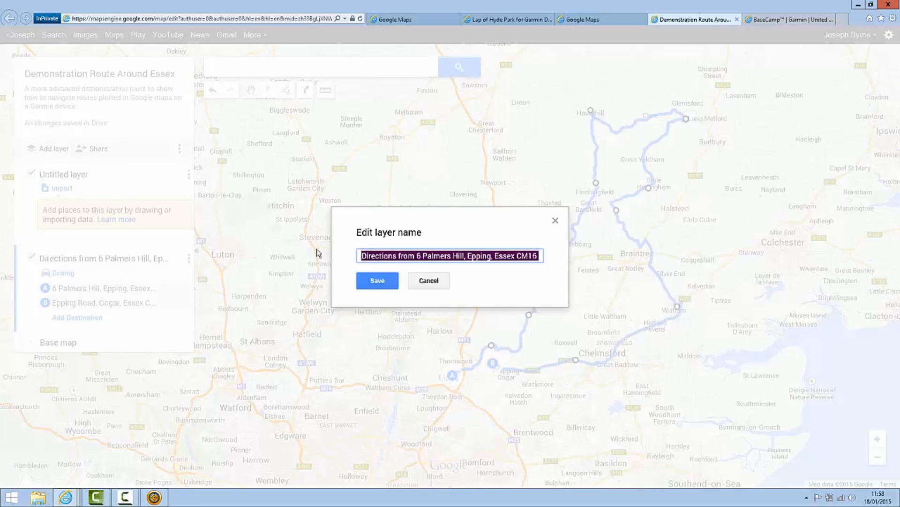
text(Demonstration Route in Essex)
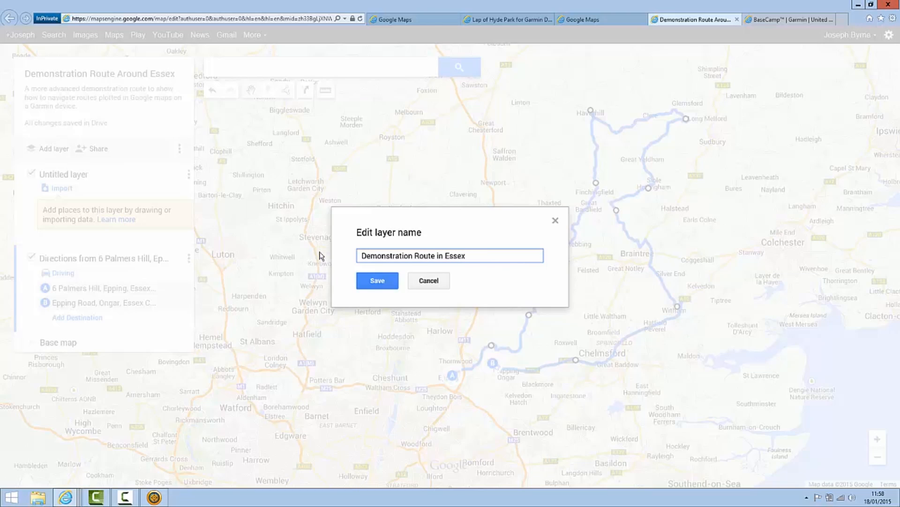
click(366, 280)
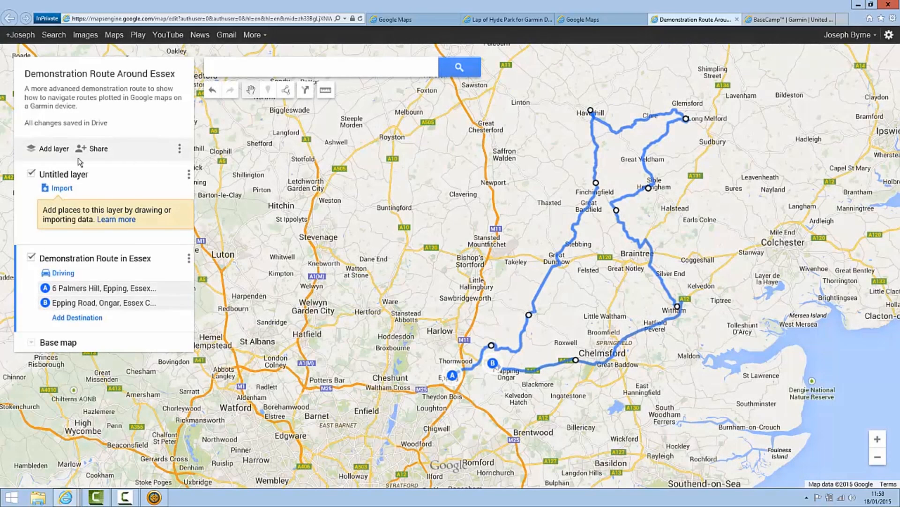
Export the "Demonstration Route in Essex" layer to KML and save it on the Desktop as Demonstration Route in Essex.kmz
click(179, 149)
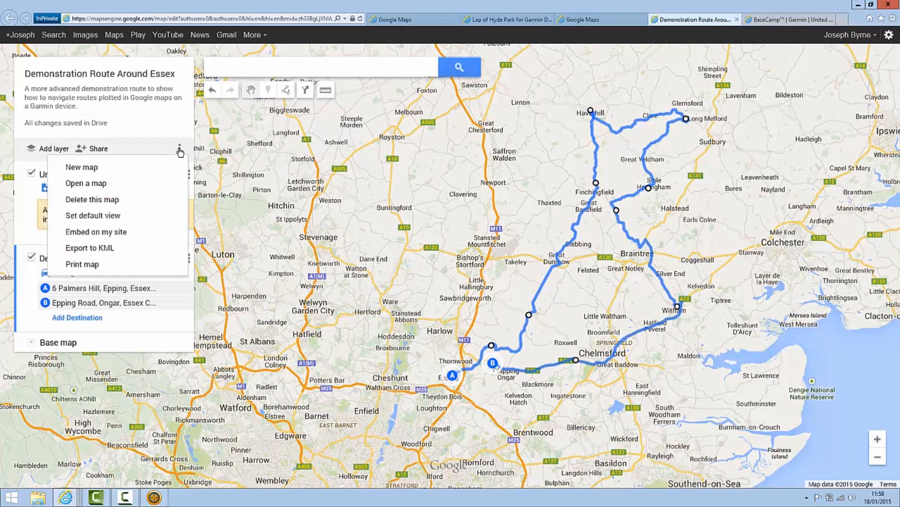
click(105, 250)
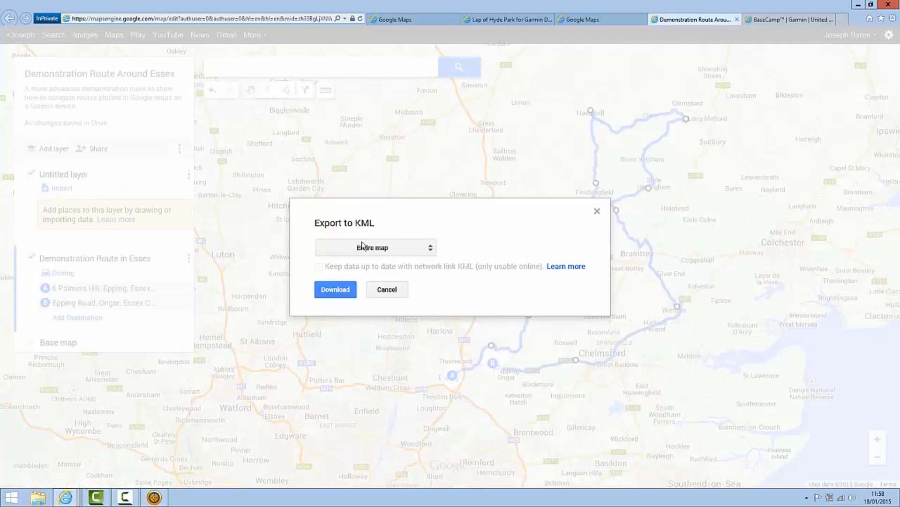
click(428, 248)
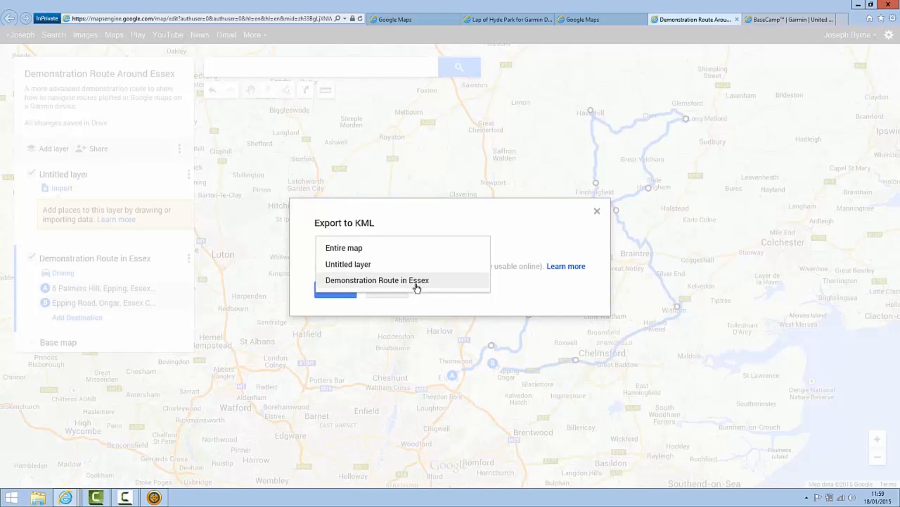
click(417, 288)
click(337, 291)
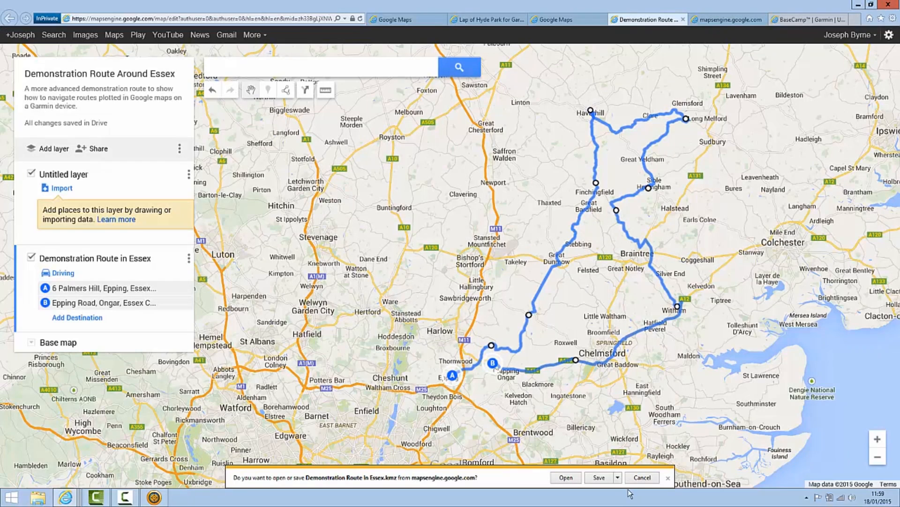
click(619, 477)
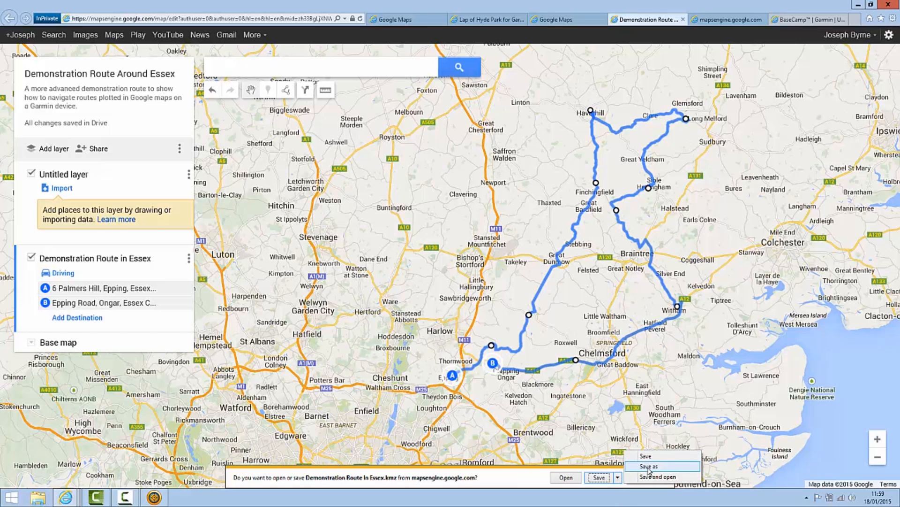
click(638, 467)
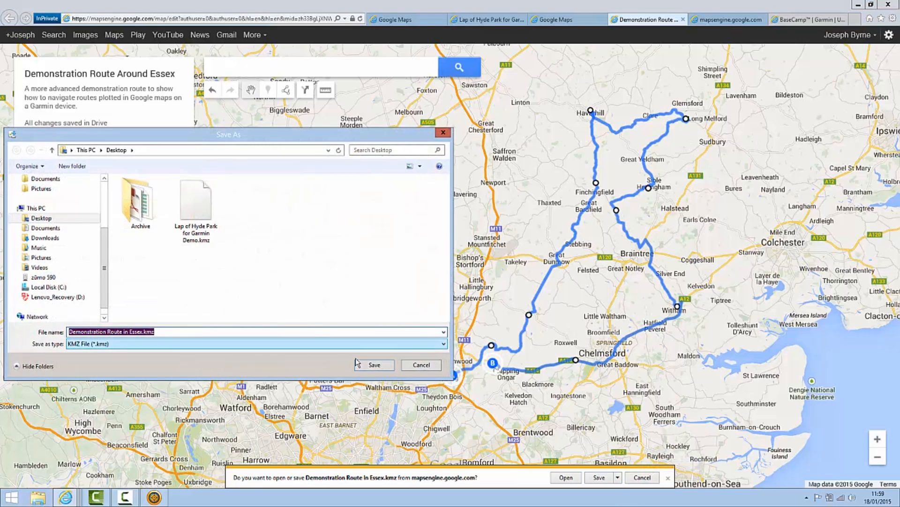
click(375, 365)
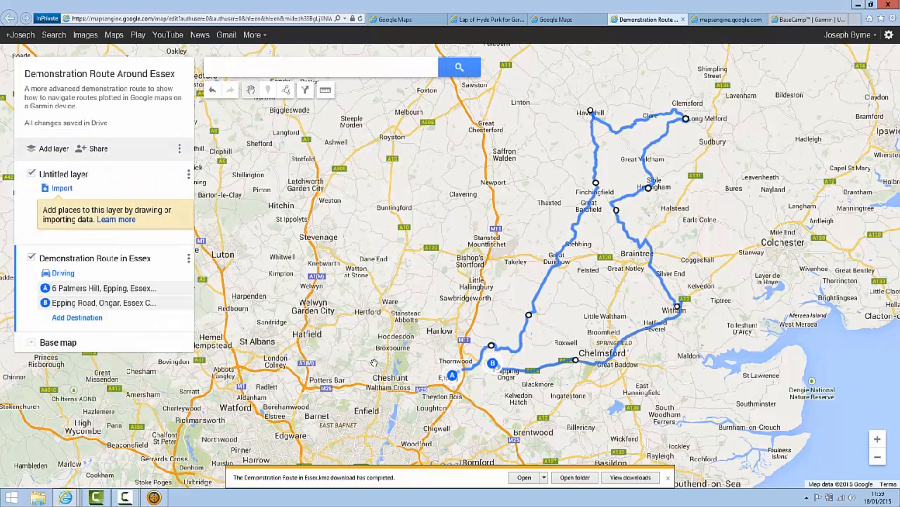
Switch to BaseCamp and create a list named "Demonstration Route in Essex" in the Demonstration Routes folder
click(163, 501)
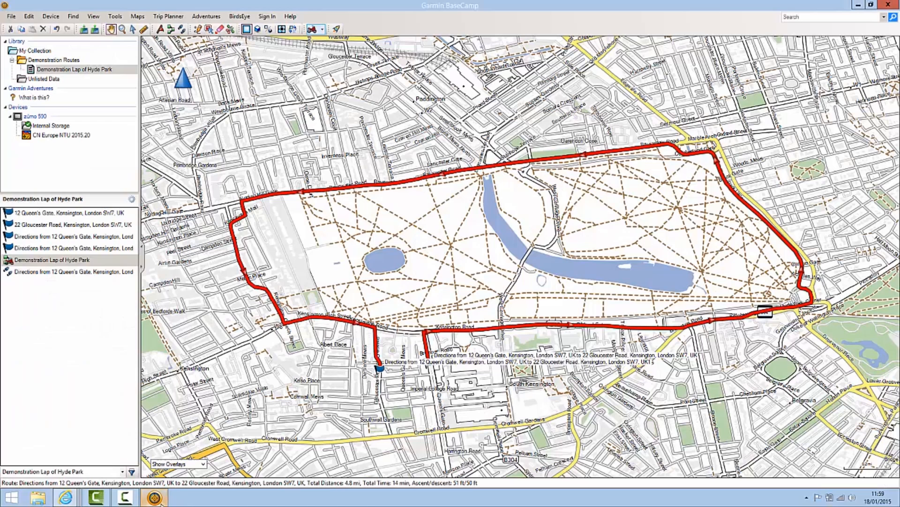
right_click(57, 61)
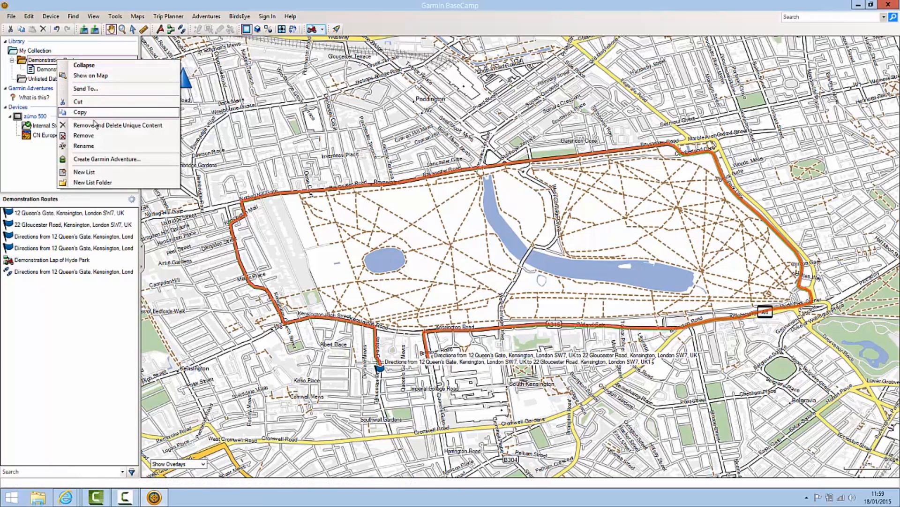
click(103, 174)
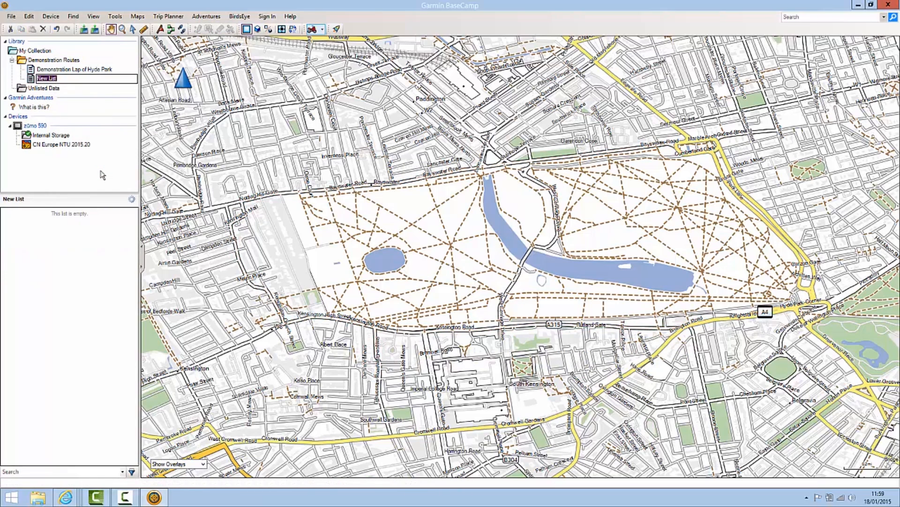
text(Demonstration Route in Essex)
key(Return)
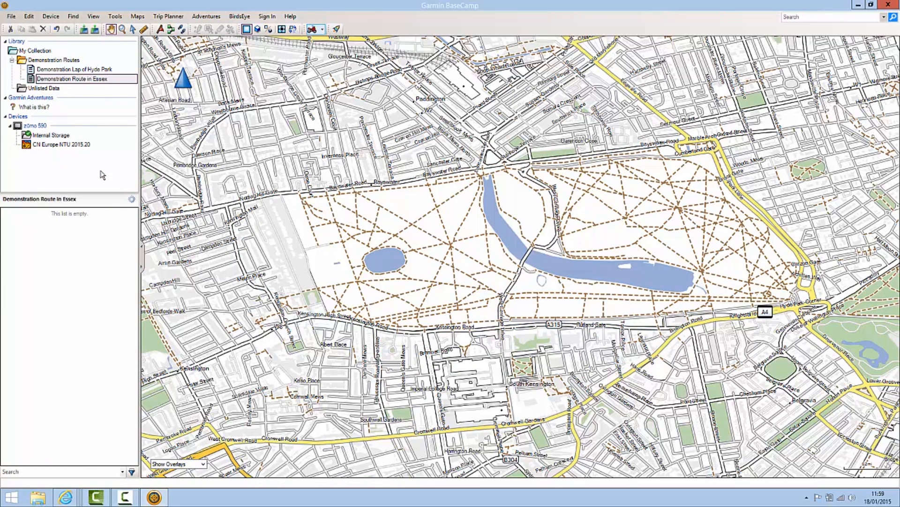
Import Demonstration Route in Essex.kmz from the Desktop into the new list
click(12, 17)
click(37, 40)
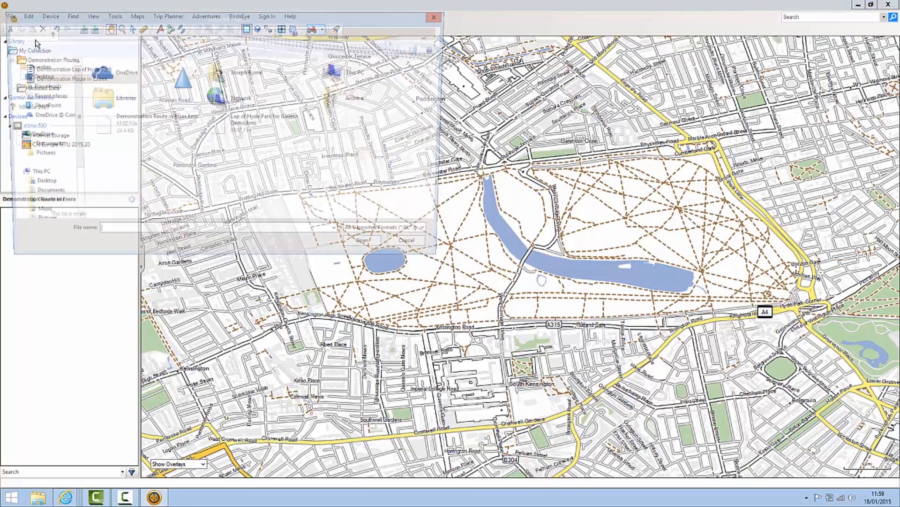
click(137, 132)
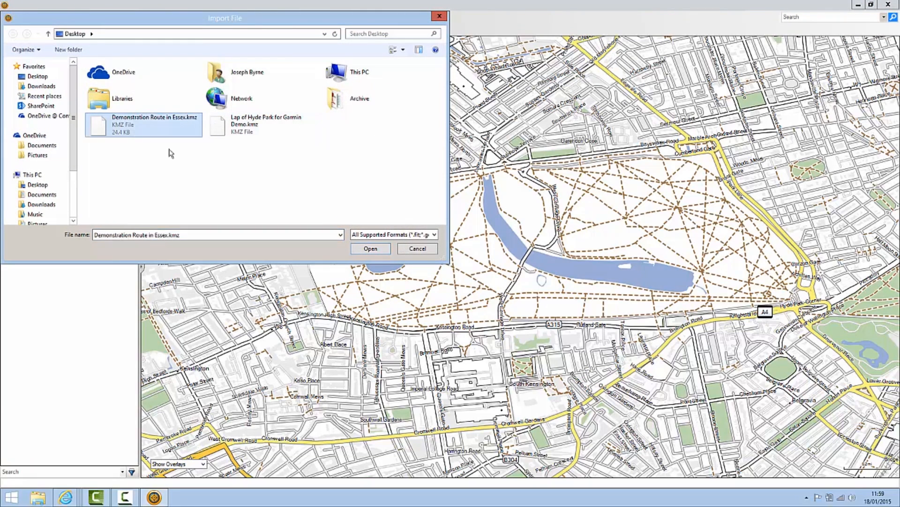
click(370, 248)
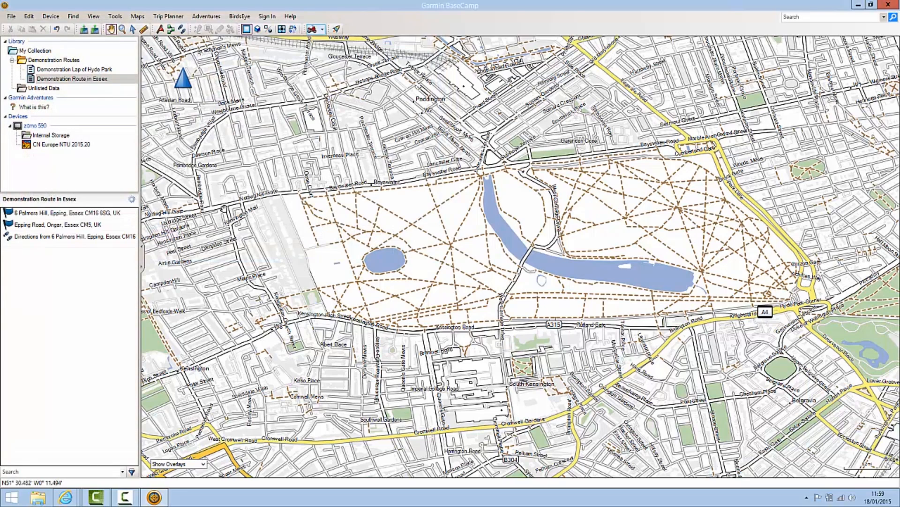
Colour the imported Essex track green, show it on the map and dismiss its map label
click(54, 237)
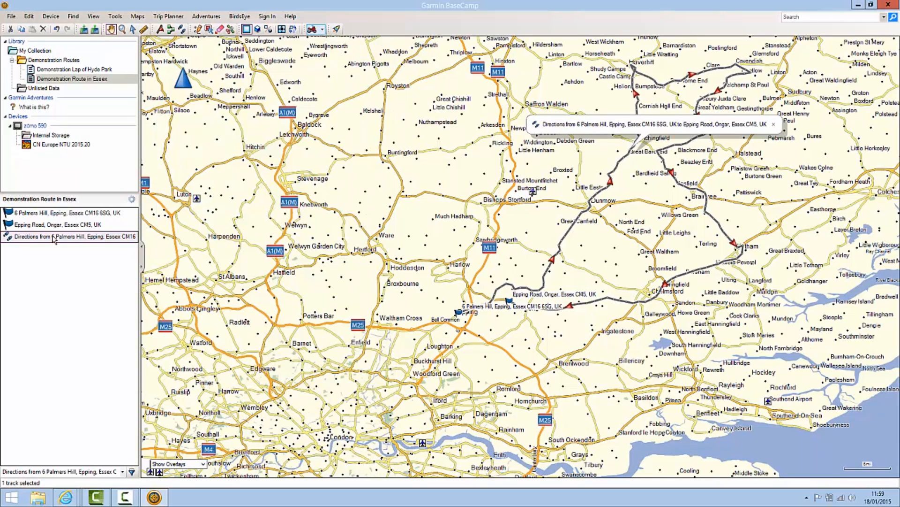
double_click(53, 239)
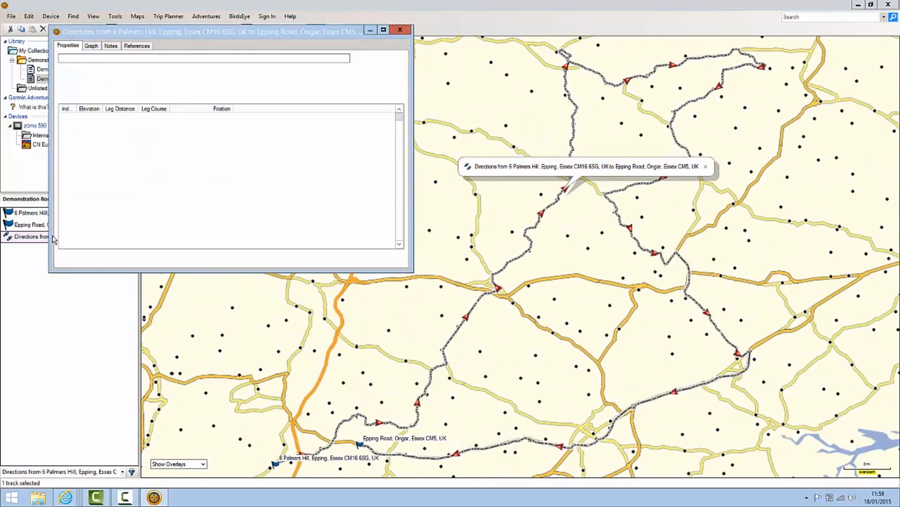
click(401, 58)
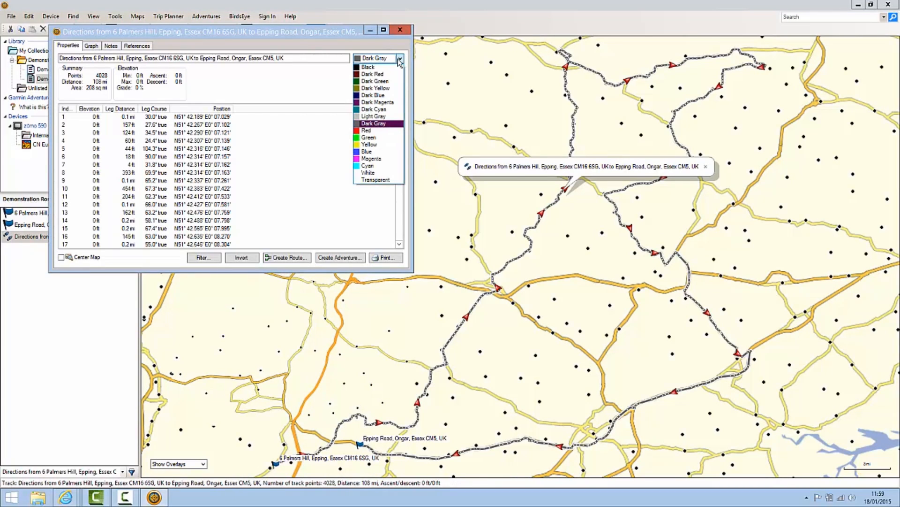
click(373, 140)
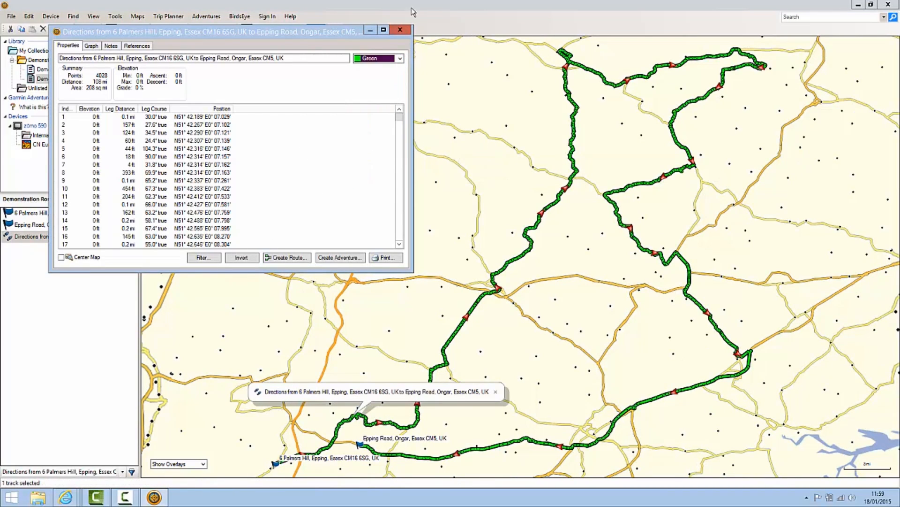
click(400, 30)
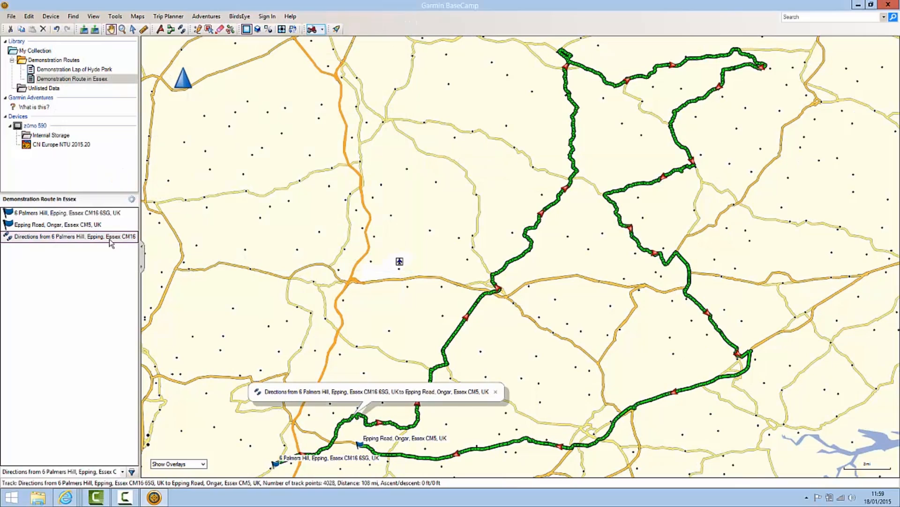
right_click(105, 239)
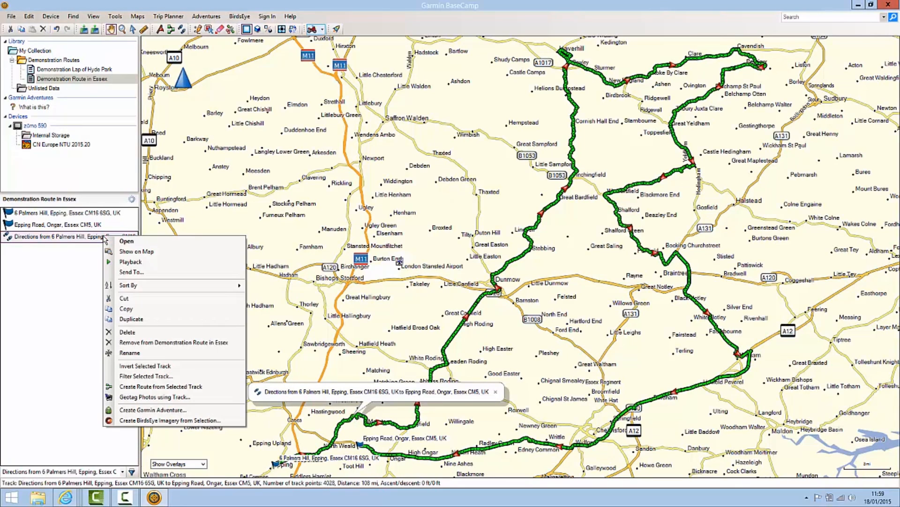
click(134, 253)
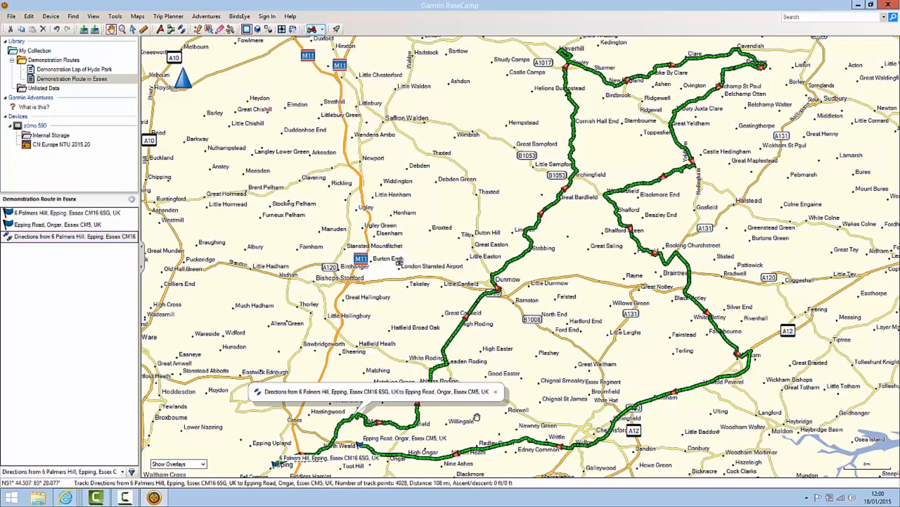
click(495, 392)
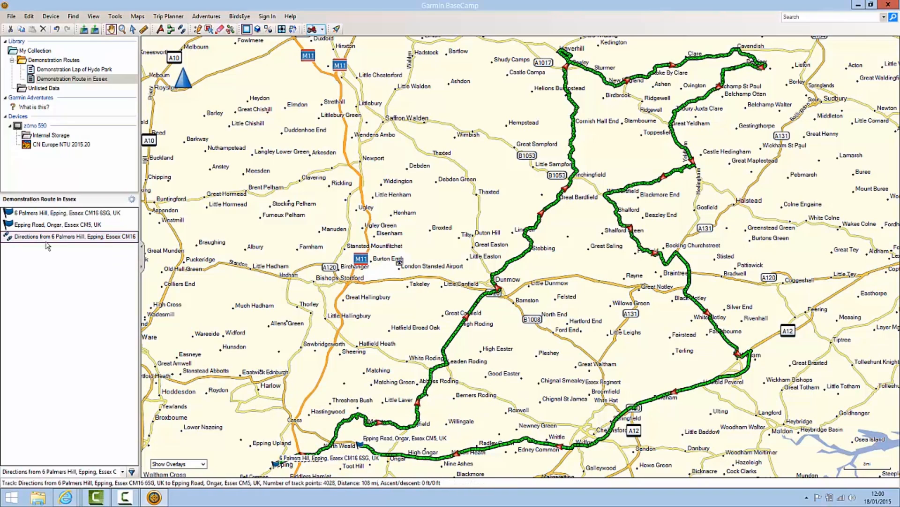
Create a Motorcycling route from the green Essex track and colour the route red
click(323, 29)
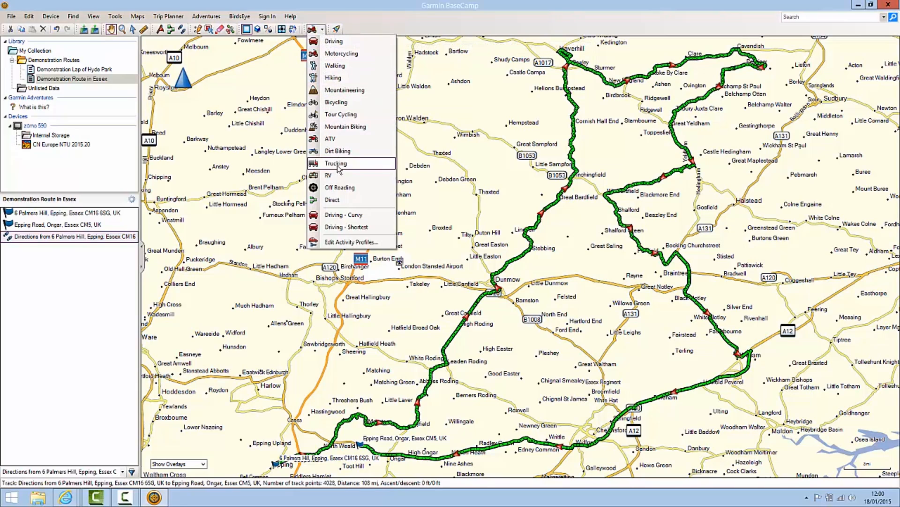
click(343, 13)
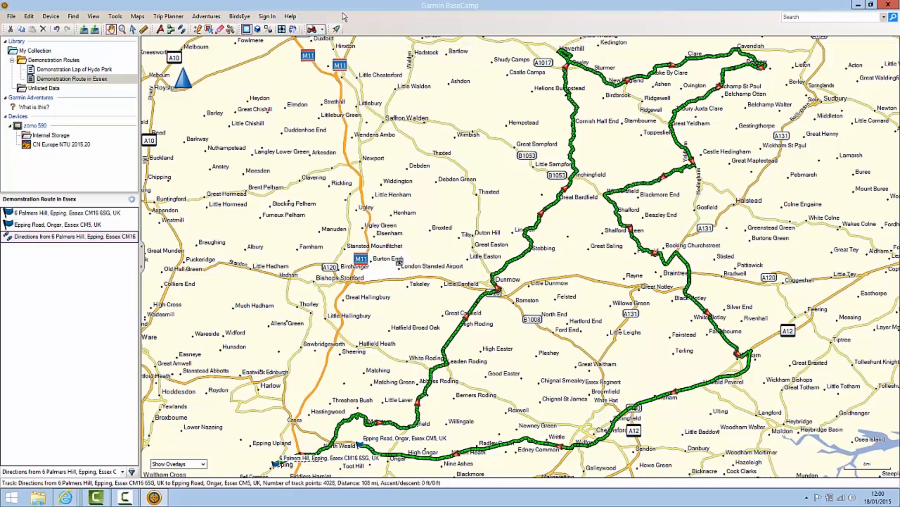
double_click(93, 237)
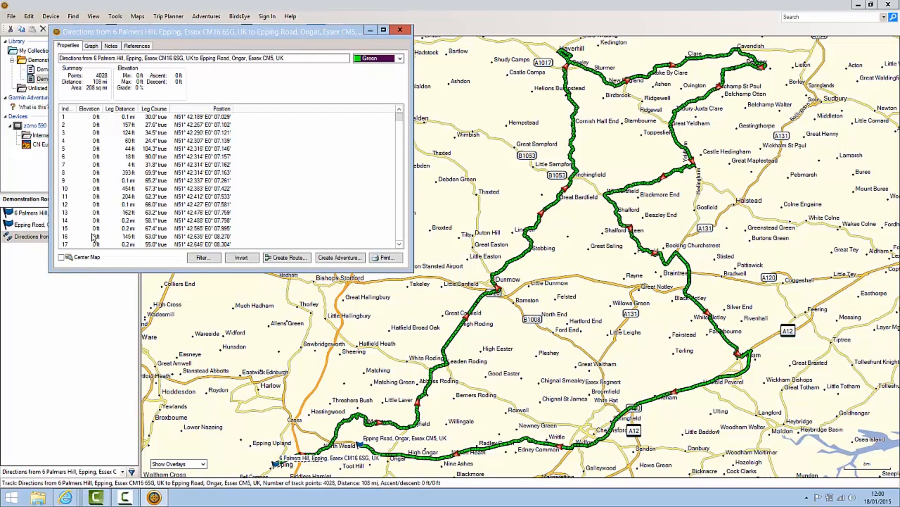
click(281, 257)
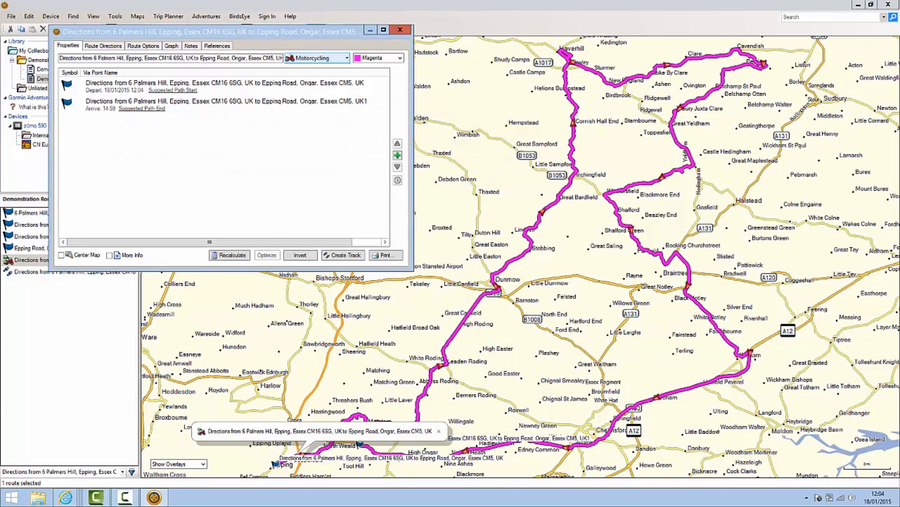
click(399, 57)
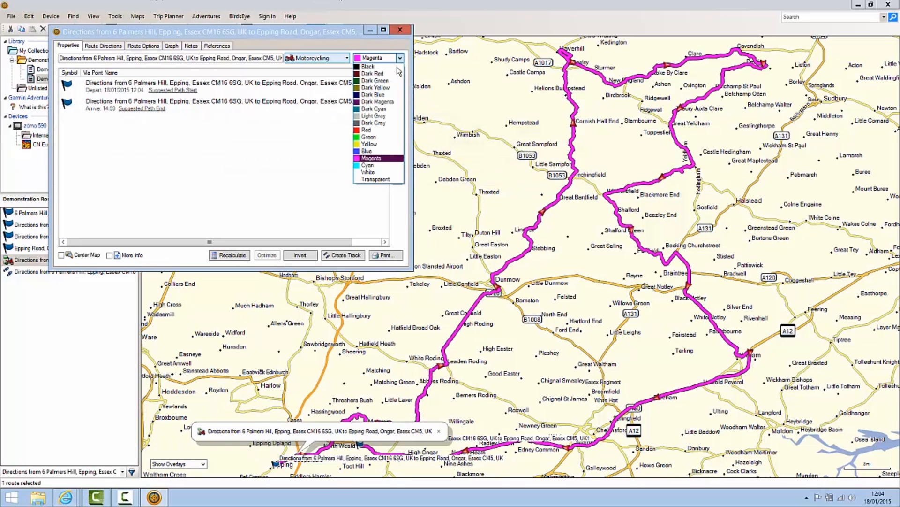
click(377, 131)
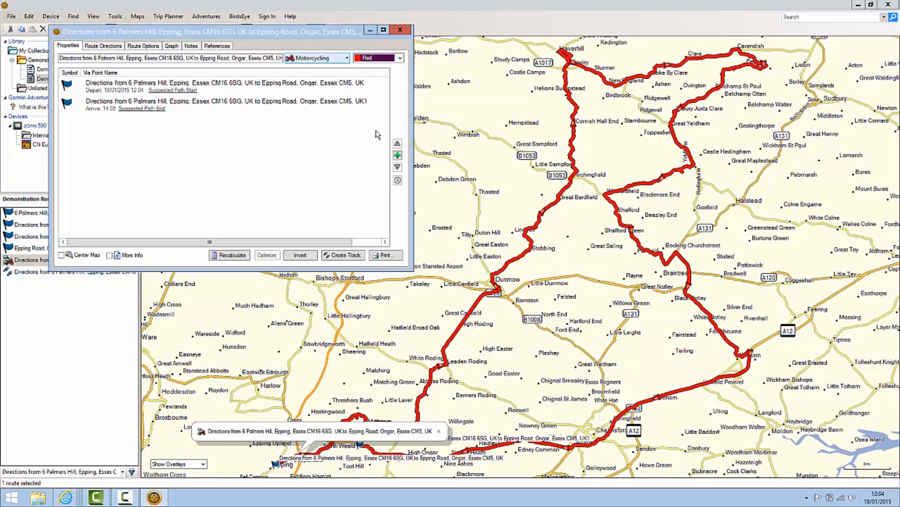
click(404, 31)
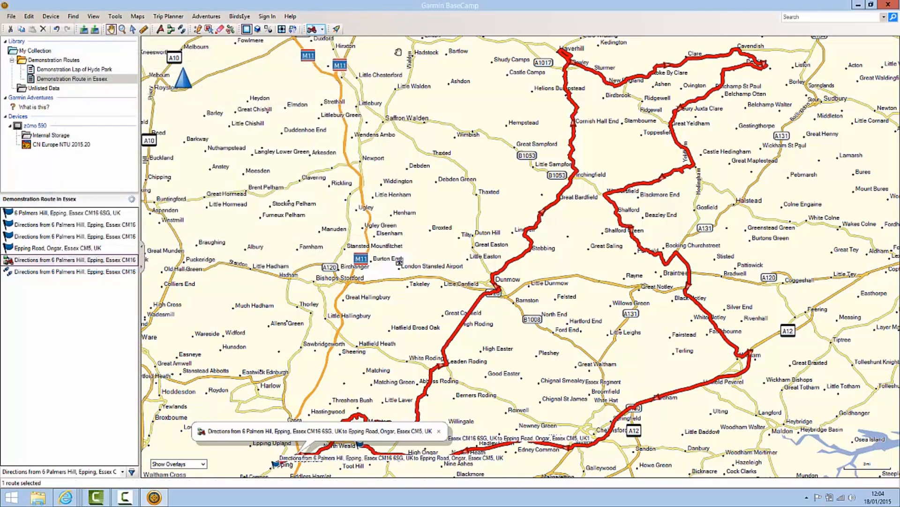
Dismiss the red route's map label and rename the route as "Demonstration route in Essex"
drag(363, 265, 366, 146)
drag(381, 235, 384, 233)
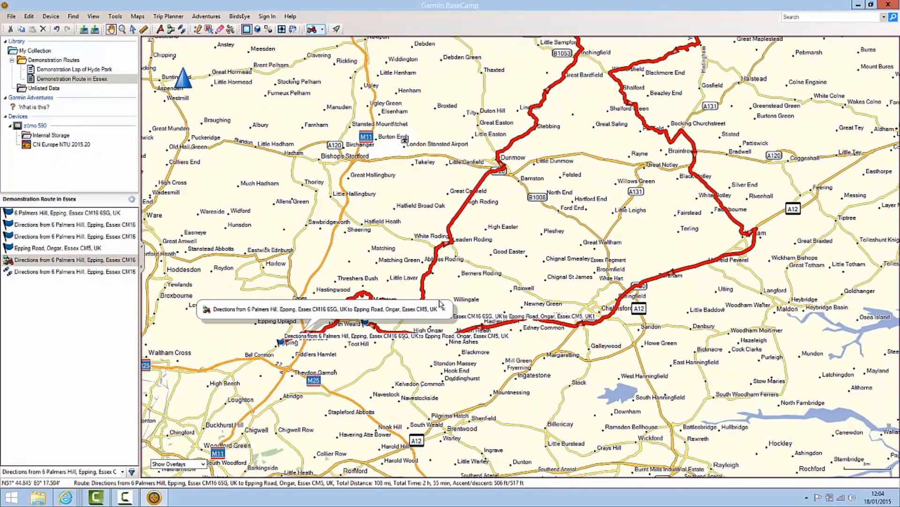
click(443, 308)
drag(472, 244, 400, 330)
drag(498, 209, 455, 285)
drag(494, 331, 512, 273)
drag(522, 305, 583, 338)
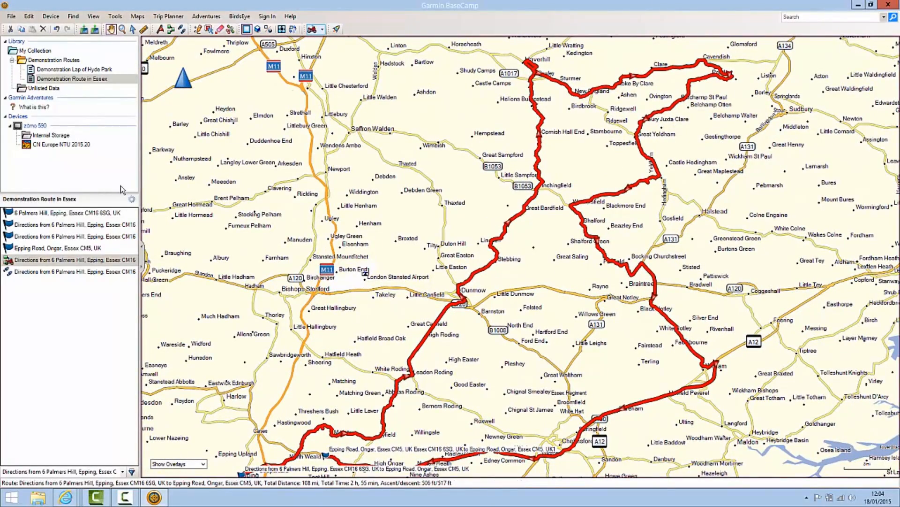
right_click(99, 261)
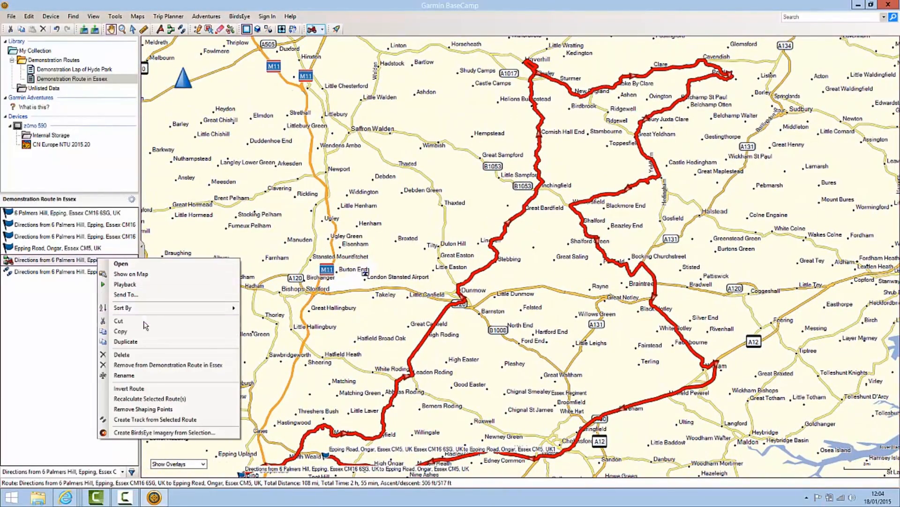
click(158, 376)
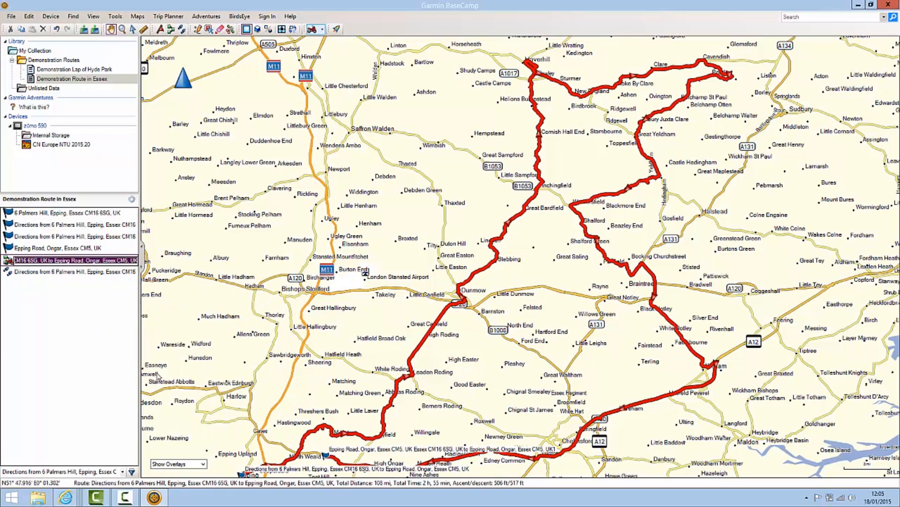
text(Demonstration route in Essex)
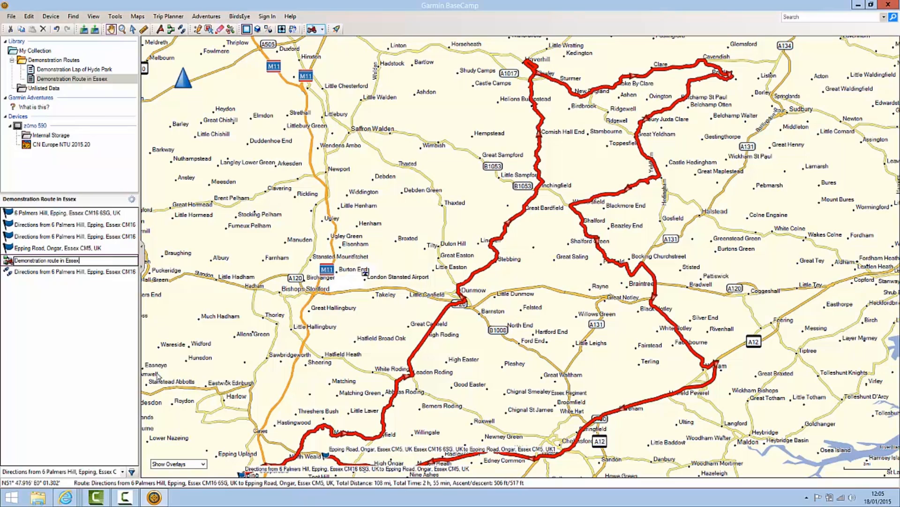
key(Return)
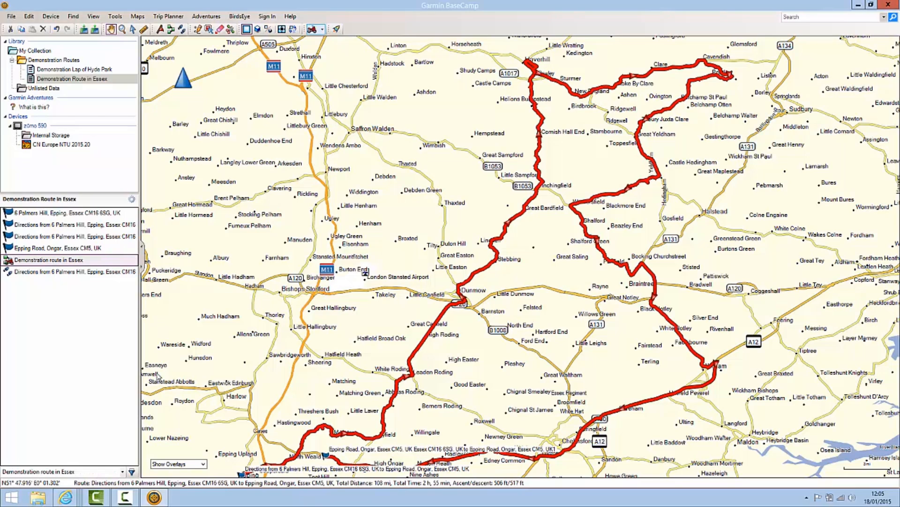
Send the "Demonstration route in Essex" route to the zūmo 590 device
right_click(56, 262)
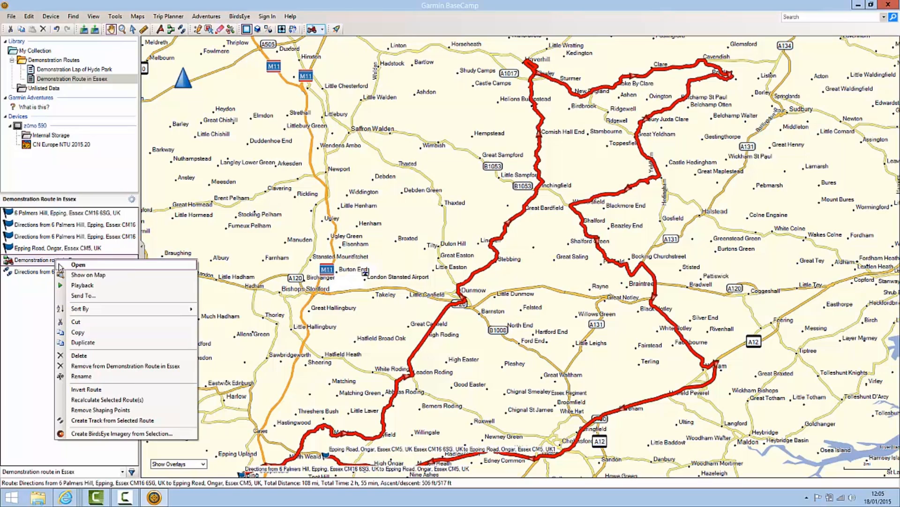
click(96, 300)
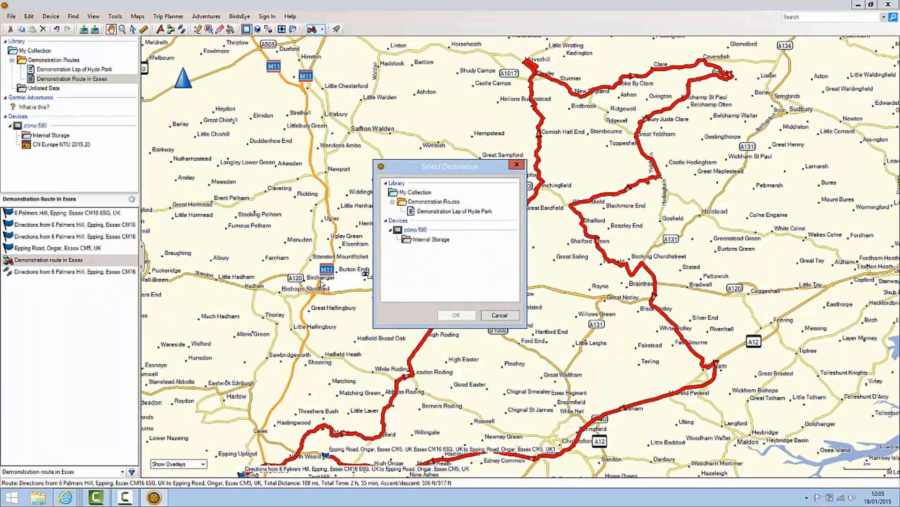
click(415, 231)
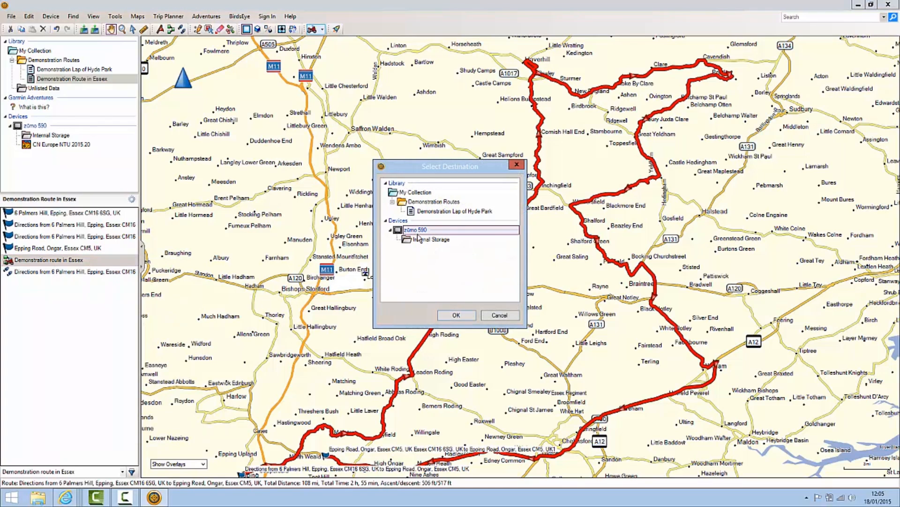
click(456, 316)
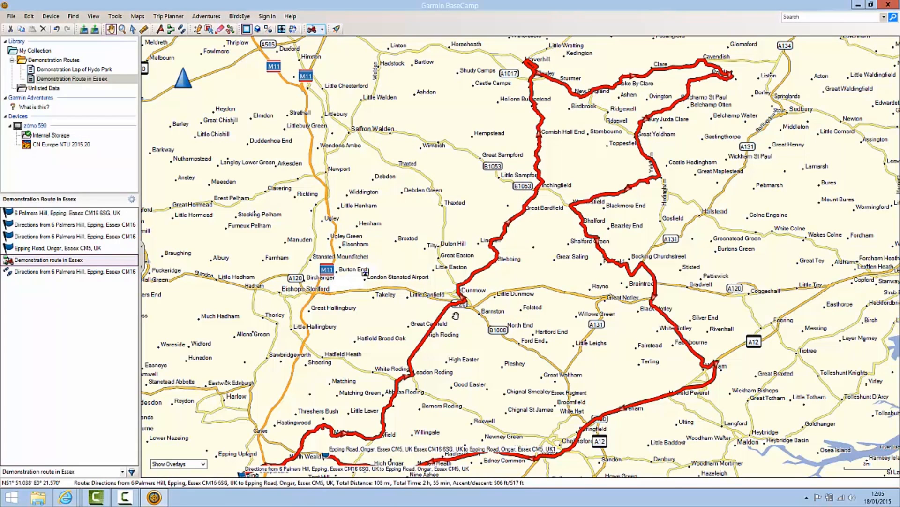
Create a list named "Demonstration Route in Essex 2" in the Demonstration Routes folder
drag(492, 321, 498, 314)
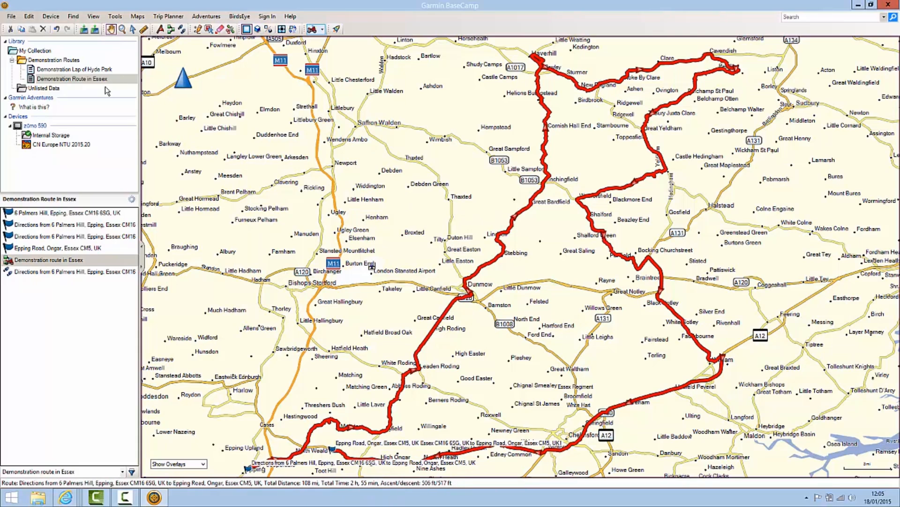
right_click(54, 62)
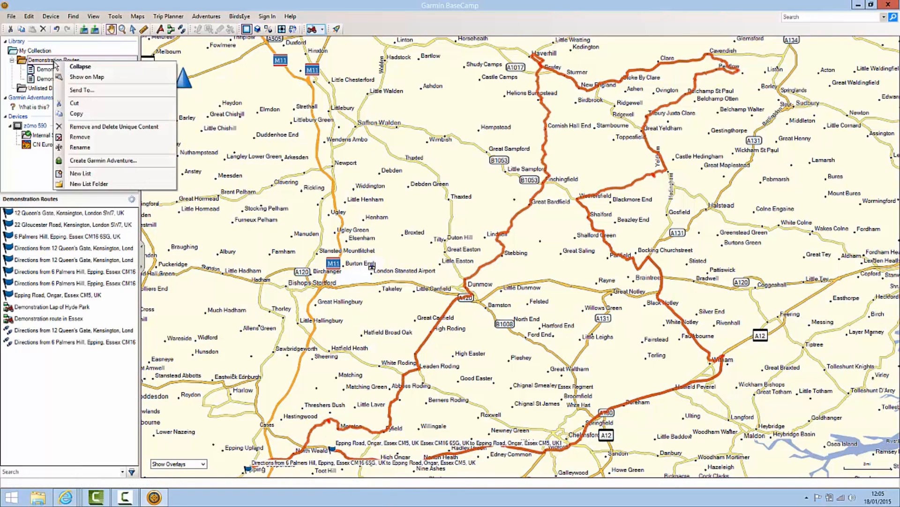
click(103, 174)
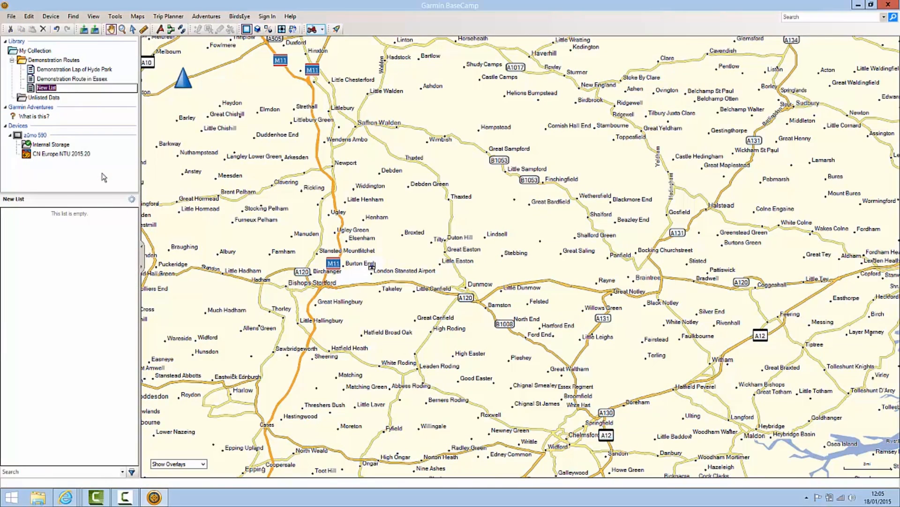
text(Demonstration Route in Essex 2)
key(Return)
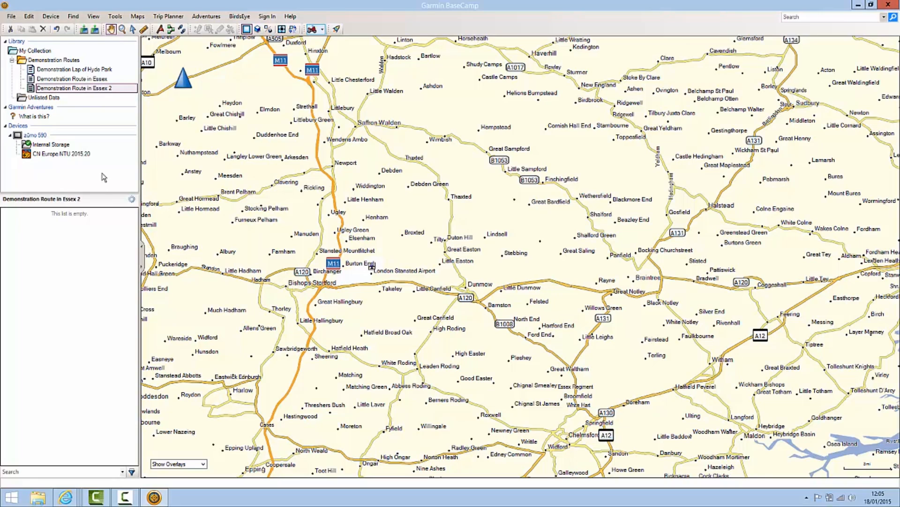
Import Demonstration Route in Essex.kmz from the Desktop into the Demonstration Route in Essex 2 list
click(14, 17)
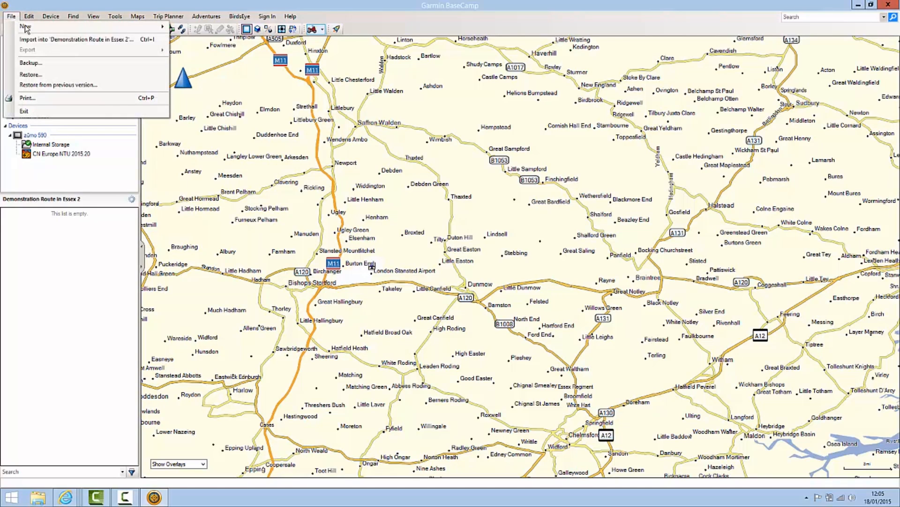
click(39, 41)
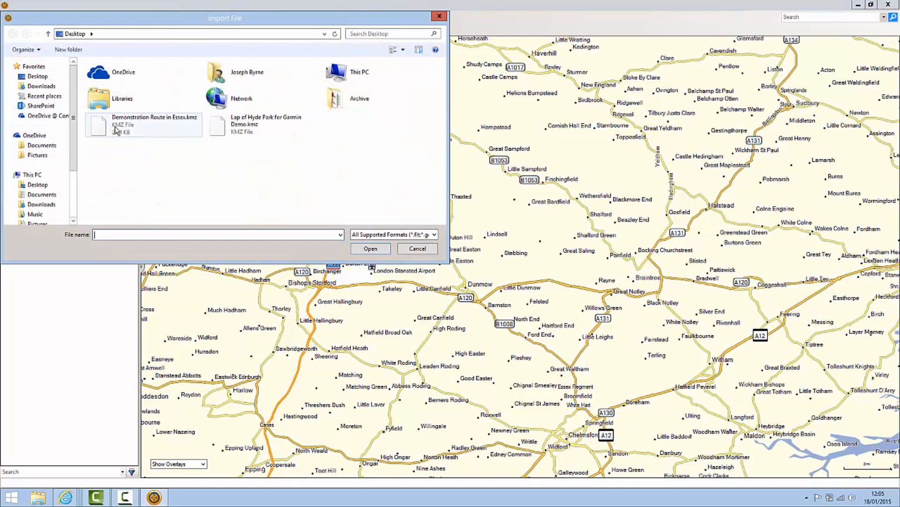
click(123, 132)
click(370, 248)
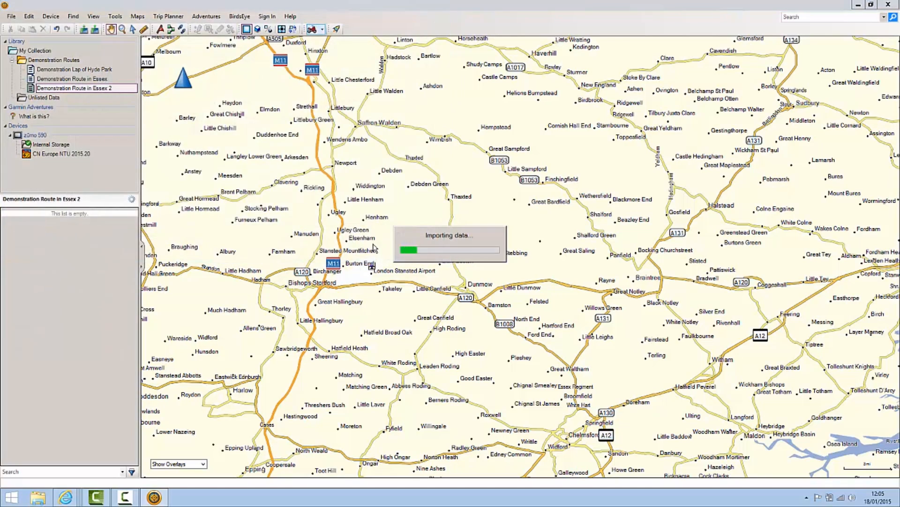
Select the newly imported track and switch the activity profile to Direct
click(117, 239)
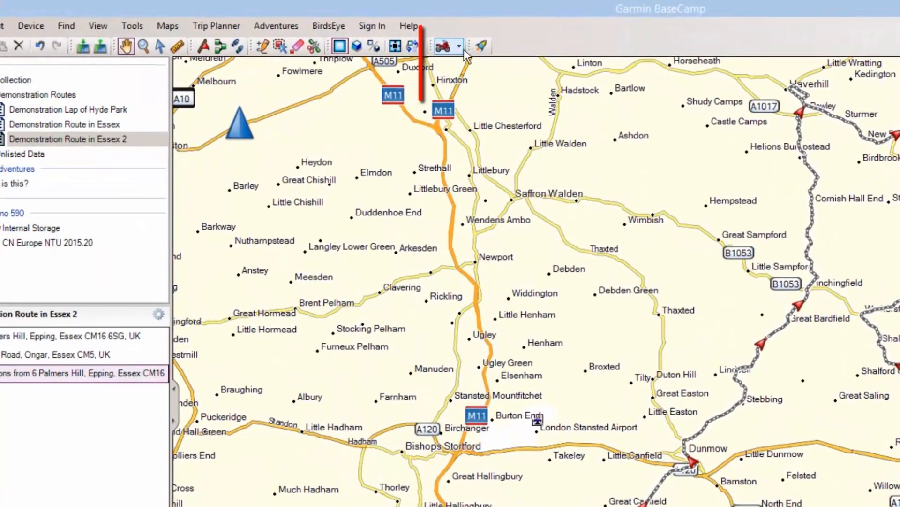
click(461, 49)
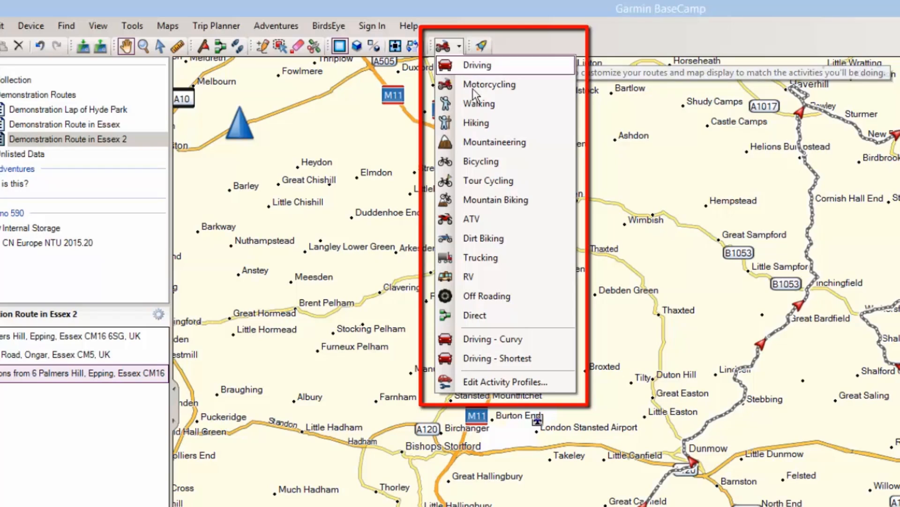
click(480, 315)
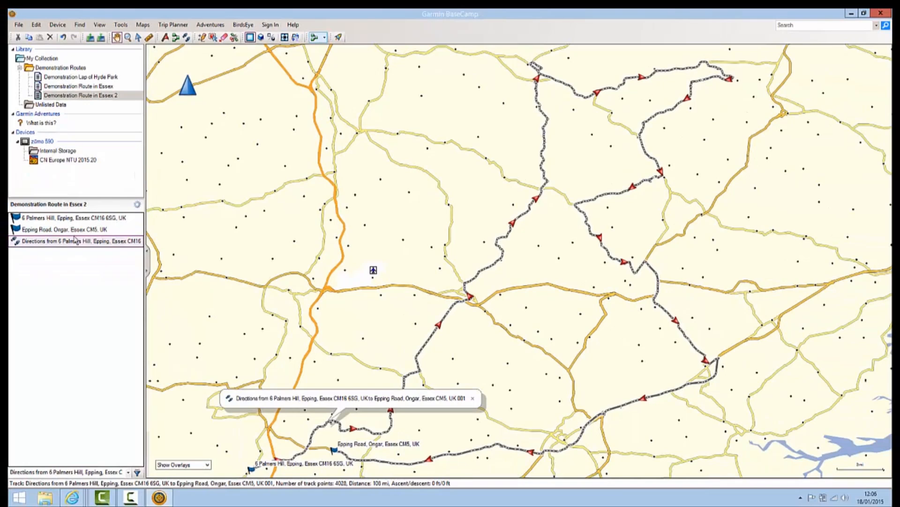
Open the imported track's properties and colour the track green
double_click(75, 240)
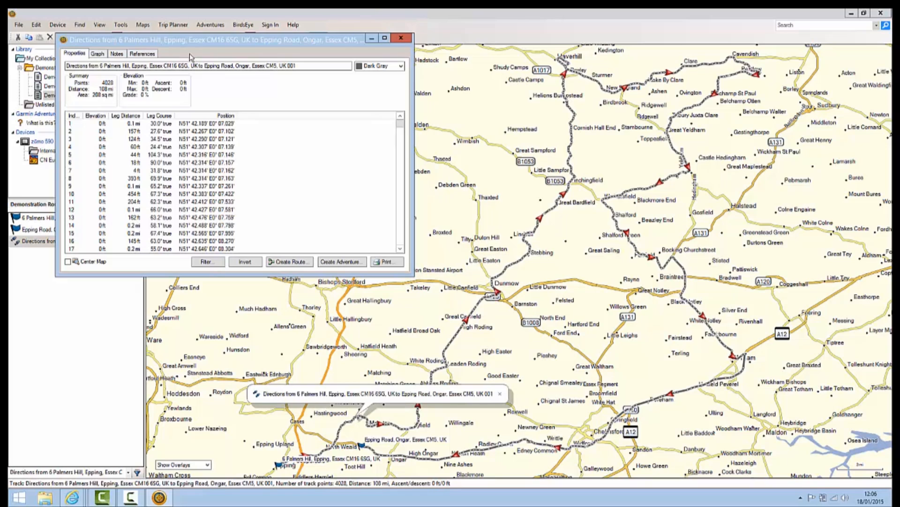
drag(210, 44, 394, 102)
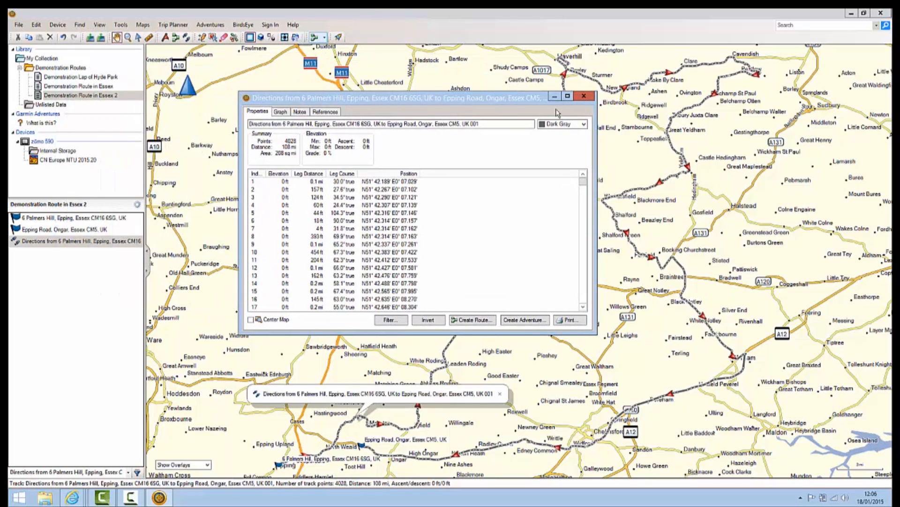
click(585, 124)
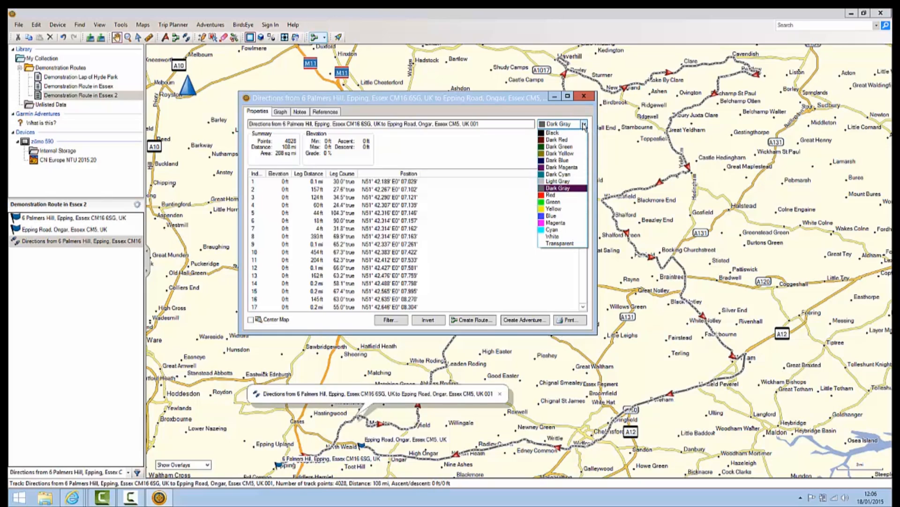
click(554, 202)
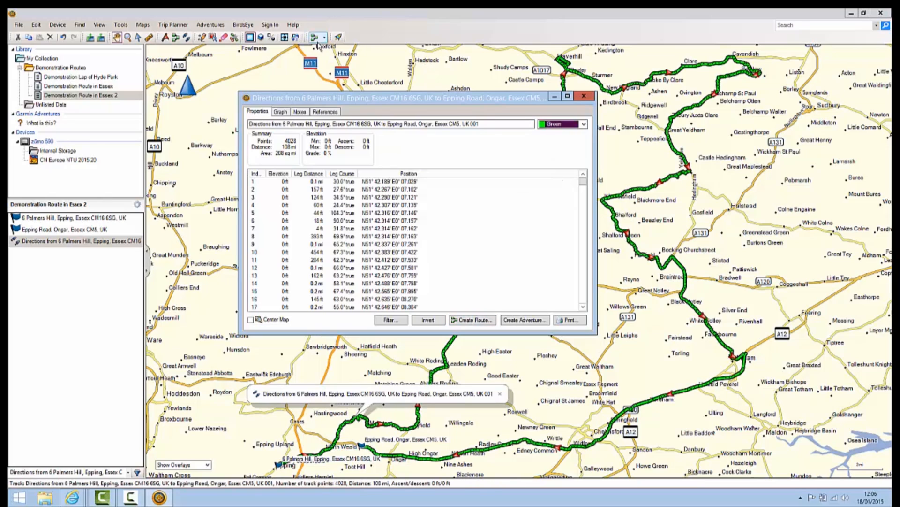
Create a route from the green track with a maximum of 25 via points
click(473, 319)
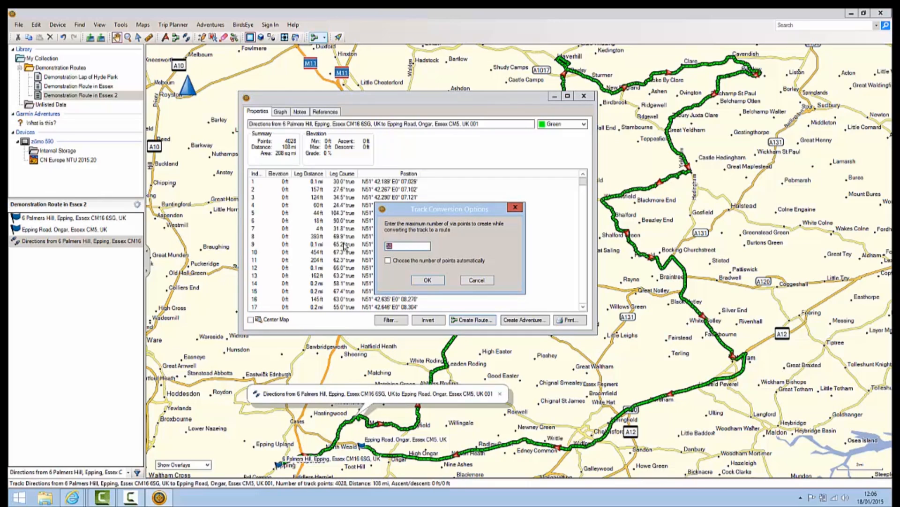
text(50)
drag(411, 247, 352, 247)
text(25)
click(427, 281)
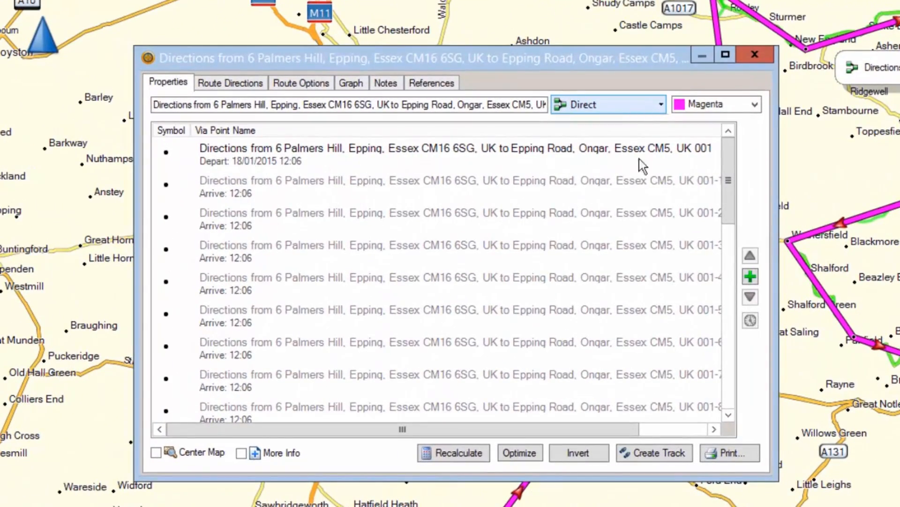
Set the new route's activity to Motorcycling, colour it red and close its properties
click(662, 103)
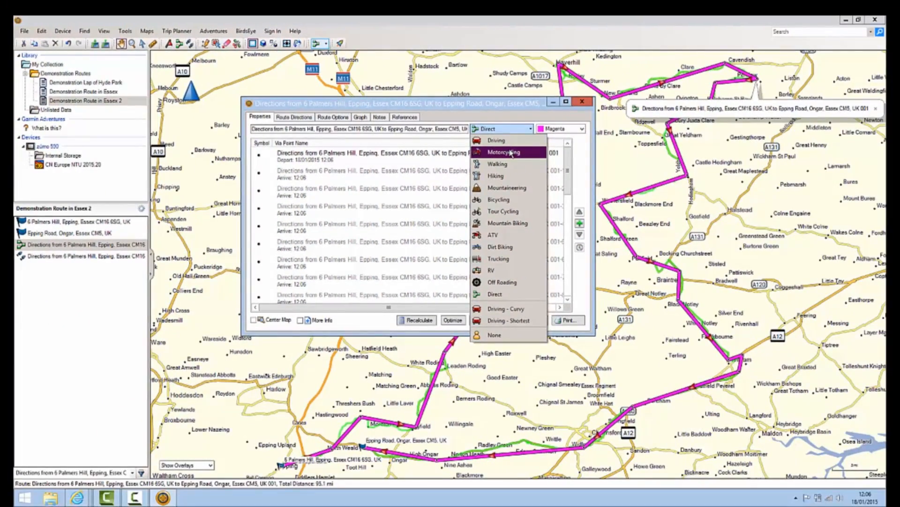
click(511, 153)
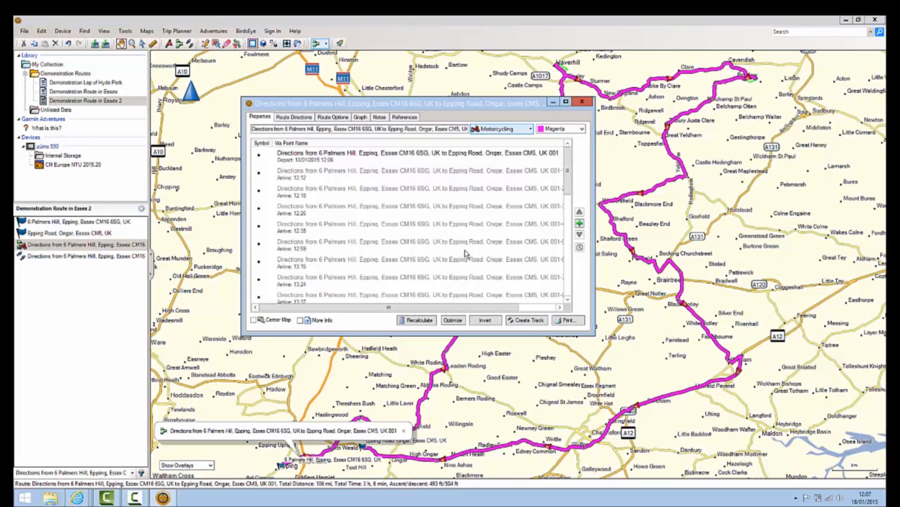
click(563, 131)
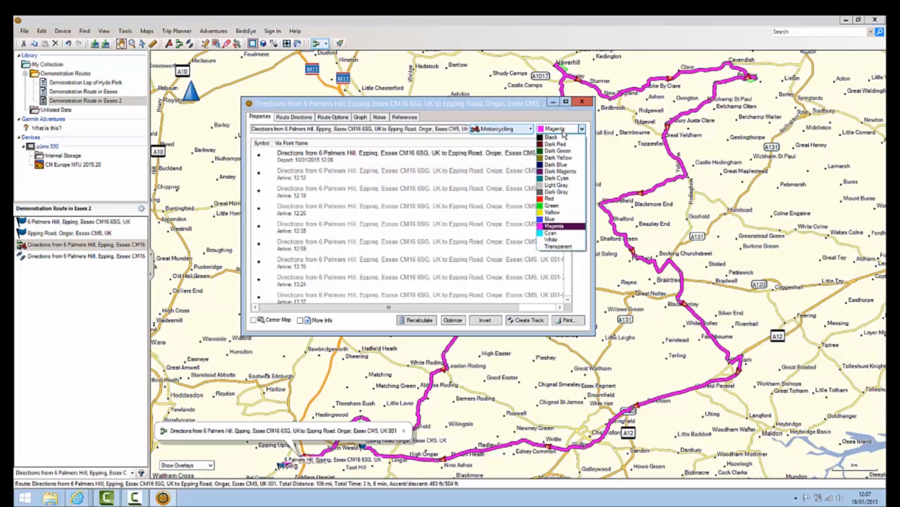
click(560, 198)
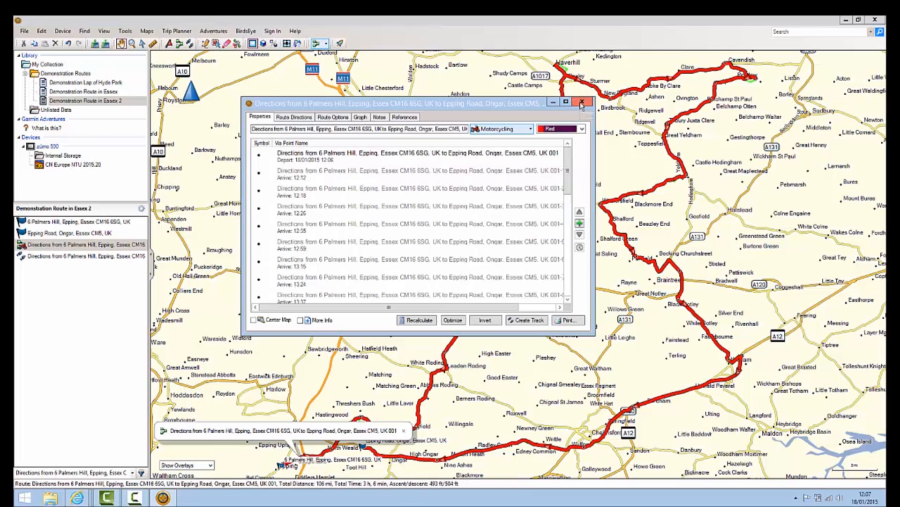
click(581, 102)
Examine how closely the red route follows the green track across the map
drag(410, 320, 439, 228)
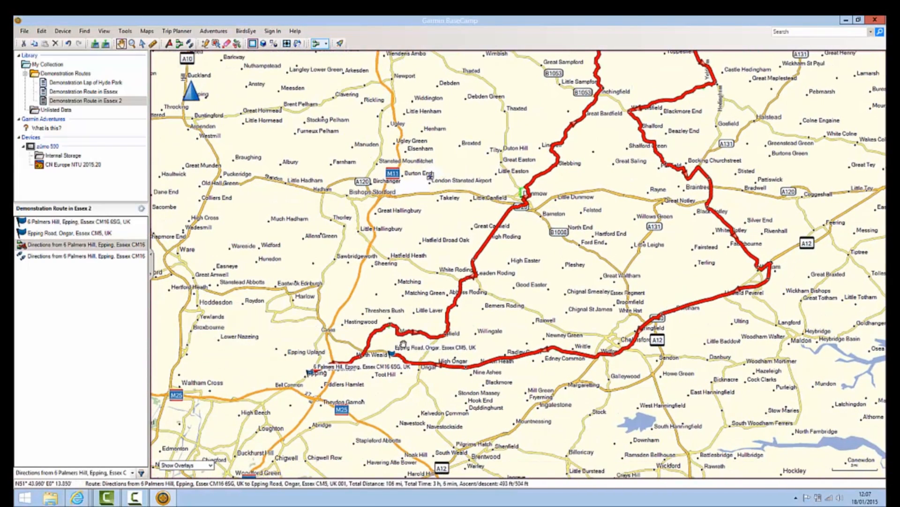
drag(522, 217, 482, 261)
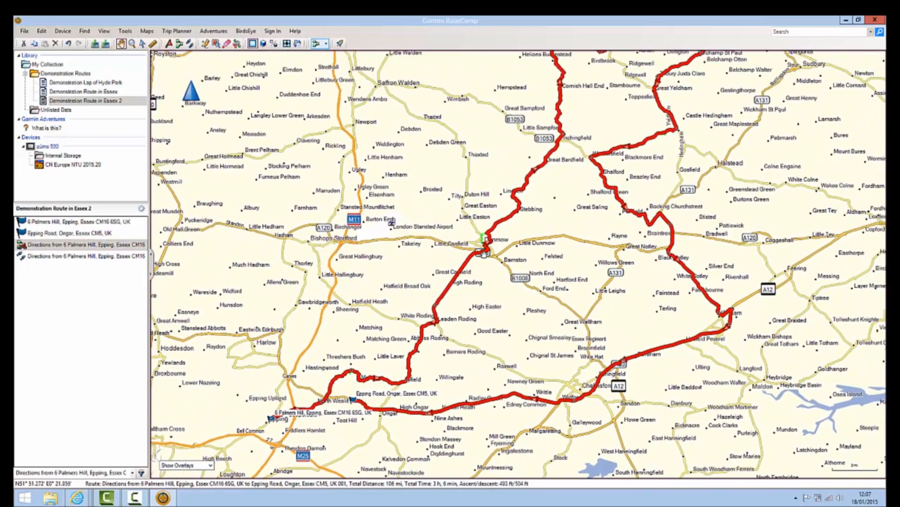
drag(540, 133, 511, 237)
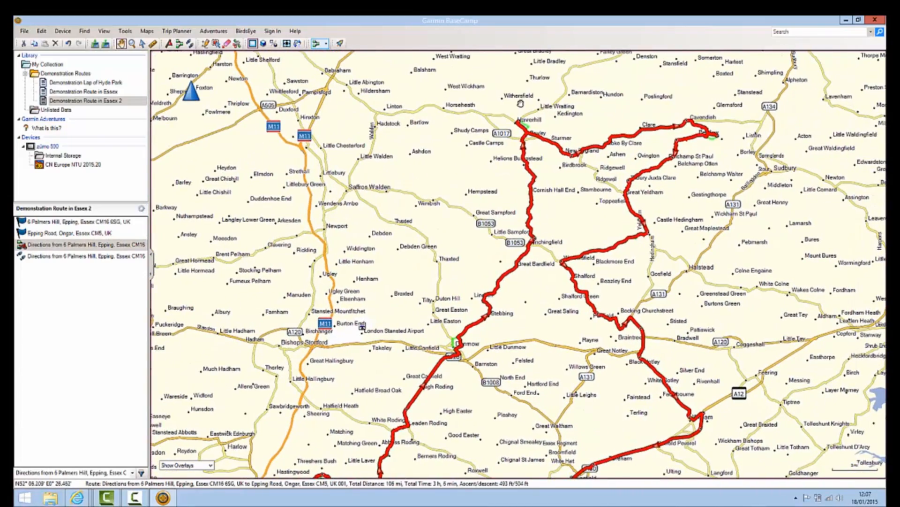
drag(618, 283, 680, 227)
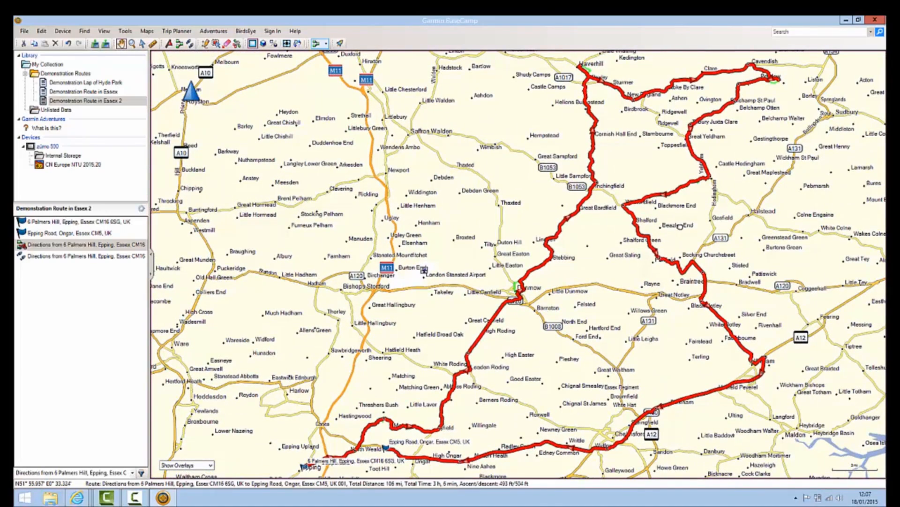
right_click(110, 102)
click(73, 310)
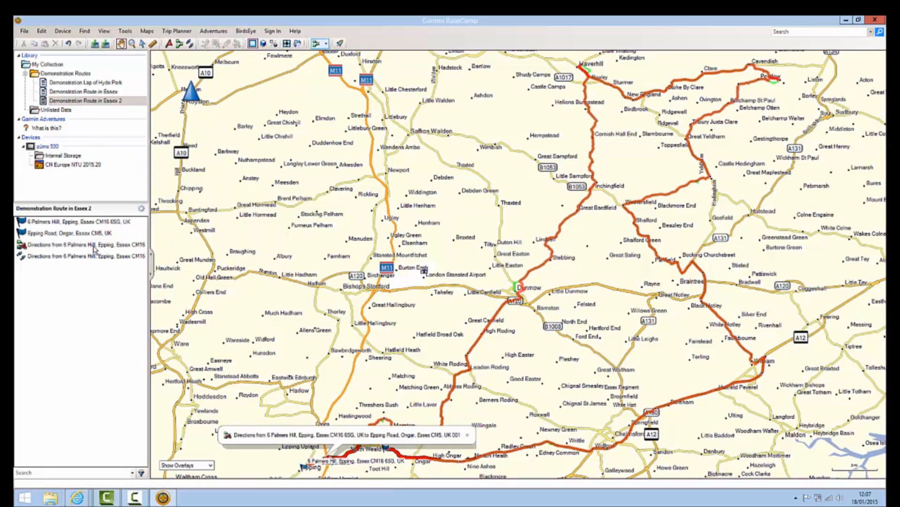
Rename the red route as "Demonstration Route in Essex 2" and clear its selection and map label
right_click(93, 247)
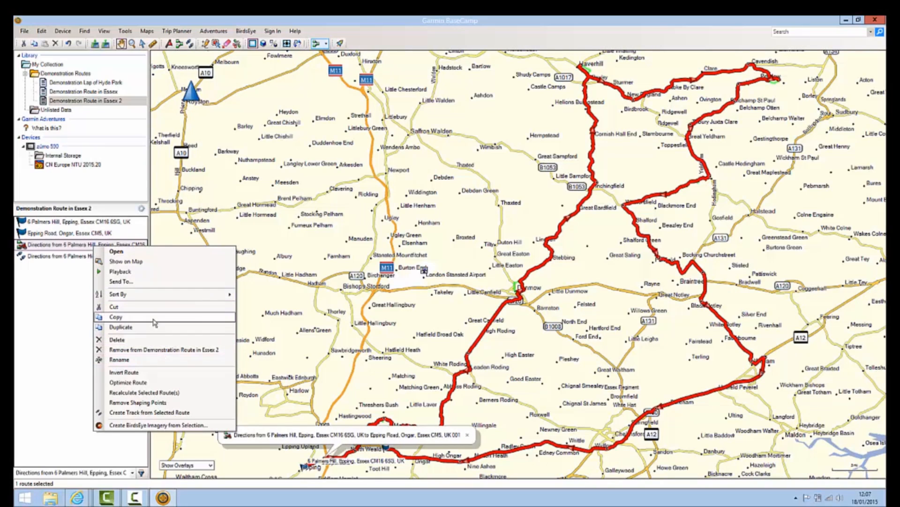
click(151, 363)
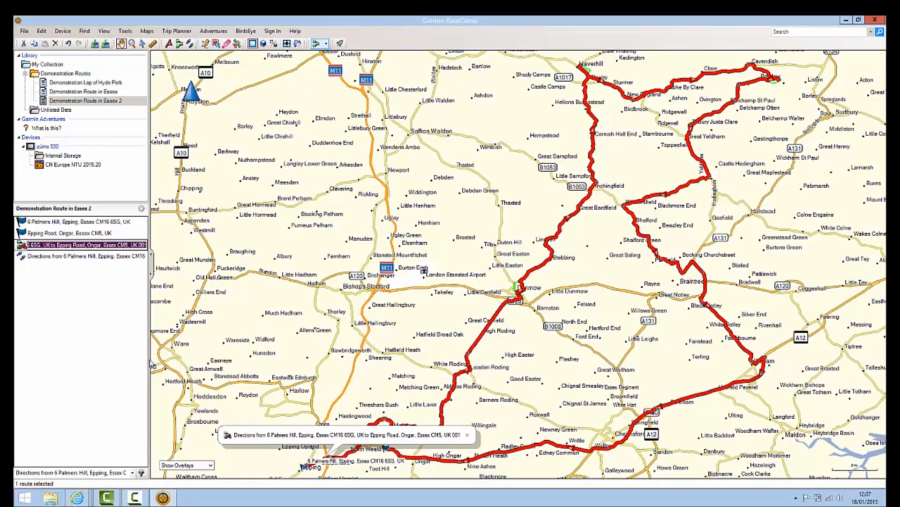
text(Demonstration )
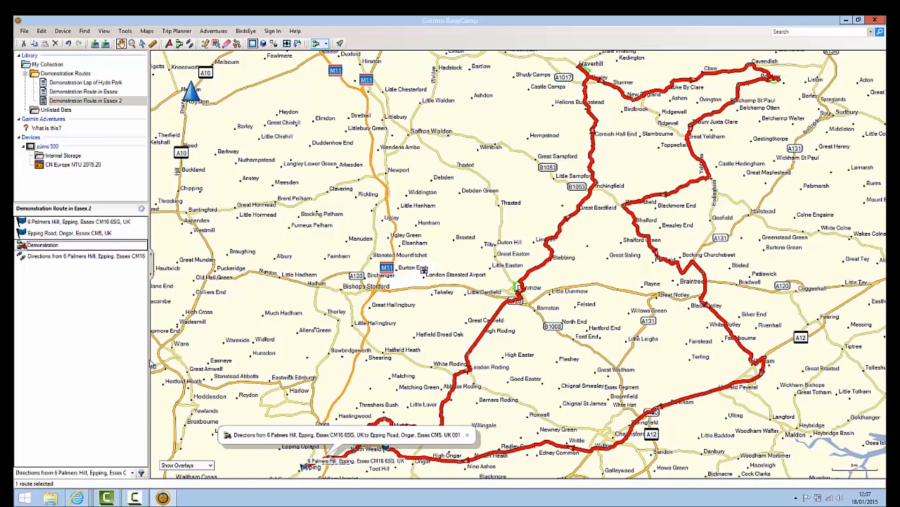
text(Route in Essex 2)
key(Return)
right_click(99, 247)
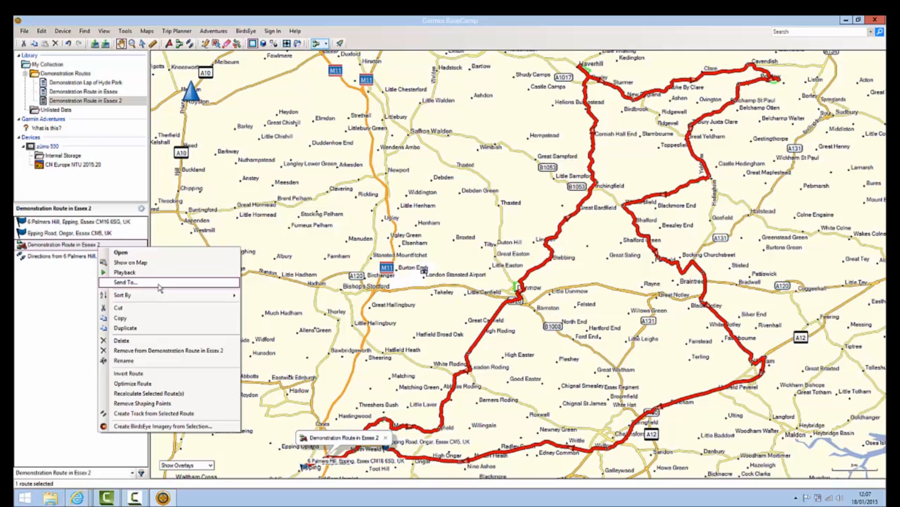
click(64, 296)
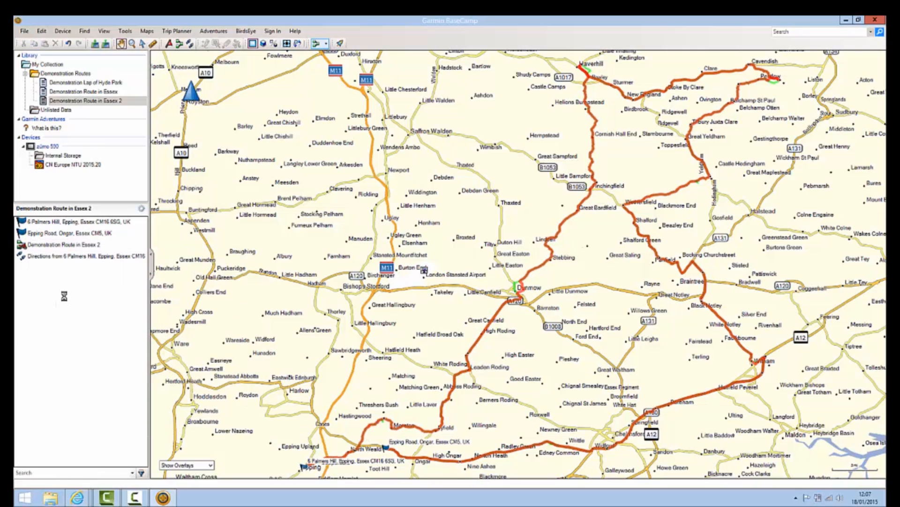